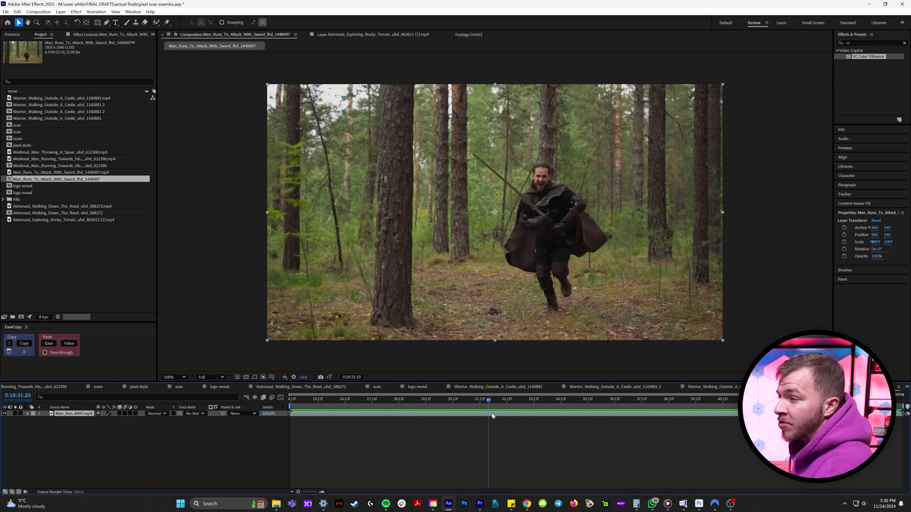
# Rotoscope the running man and his sword with the Roto Brush and propagate the matte through the clip
pyautogui.click(157, 22)
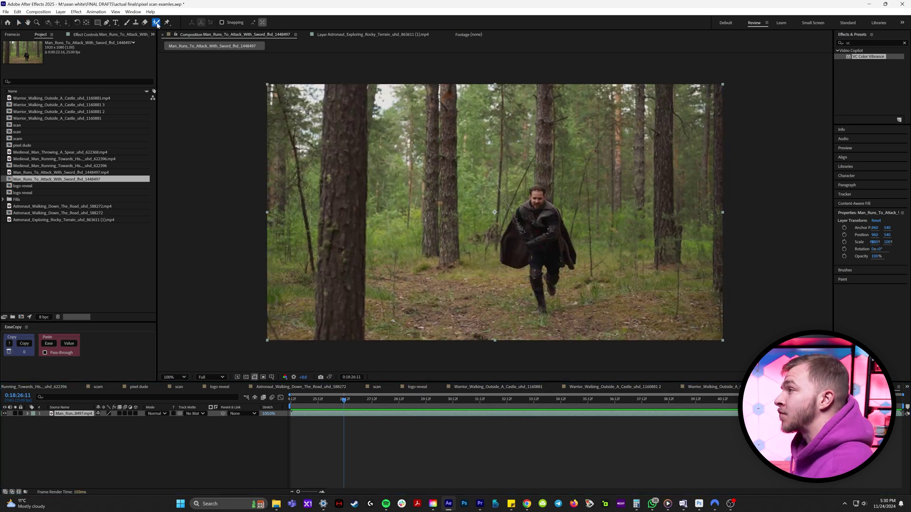
pyautogui.doubleClick(536, 219)
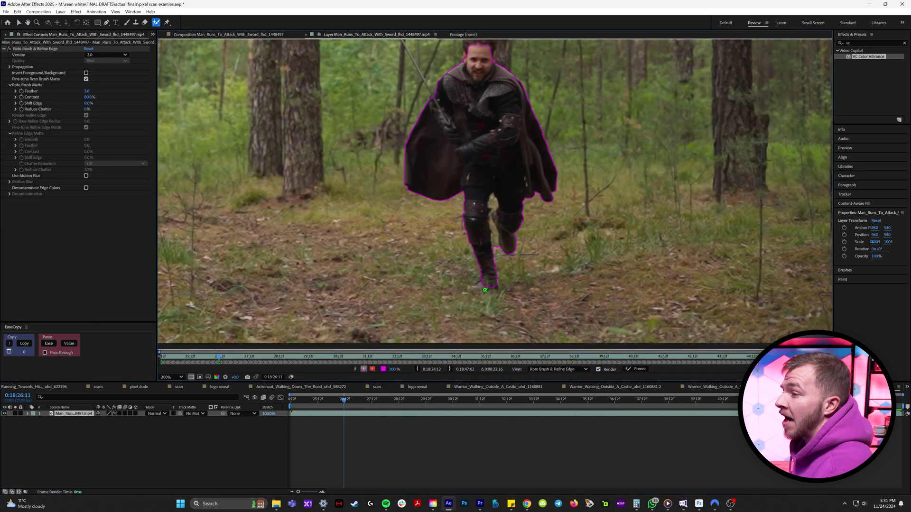
pyautogui.scroll(2, 470, 177)
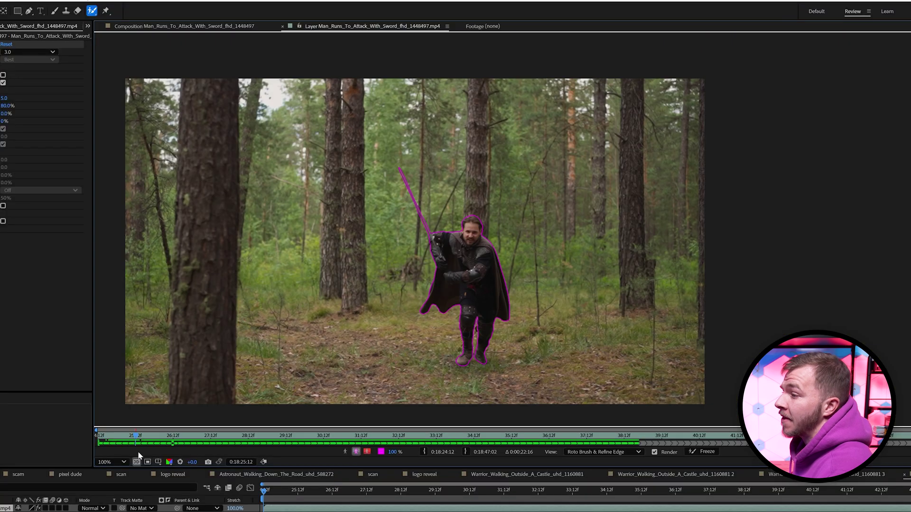
pyautogui.moveTo(192, 368); pyautogui.dragTo(294, 370)
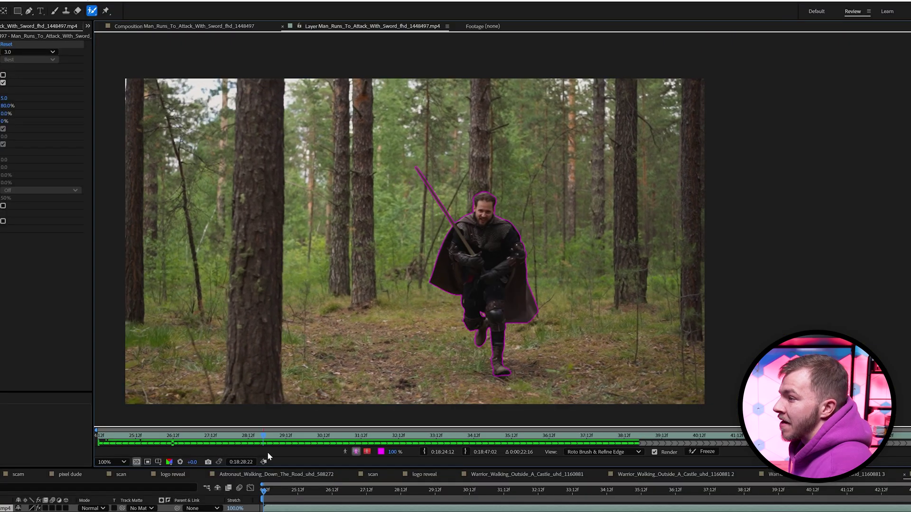
pyautogui.moveTo(268, 453); pyautogui.dragTo(340, 448)
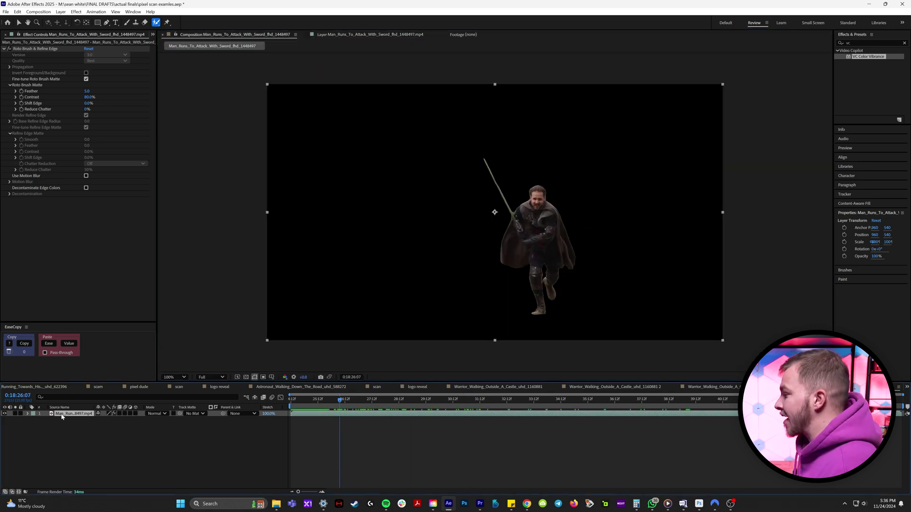
# Duplicate the rotoscoped footage layer and delete the Roto Brush & Refine Edge effect from the lower copy
pyautogui.hotkey('ctrl', 'd')
pyautogui.click(52, 49)
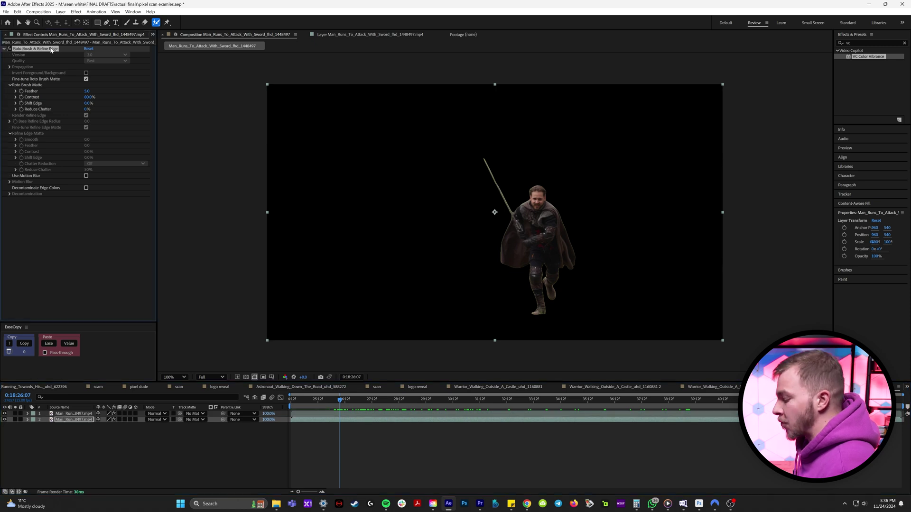
pyautogui.press('Delete')
pyautogui.moveTo(339, 401)
pyautogui.mouseDown()
pyautogui.moveTo(368, 405)
pyautogui.moveTo(323, 406)
pyautogui.moveTo(418, 416)
pyautogui.mouseUp()
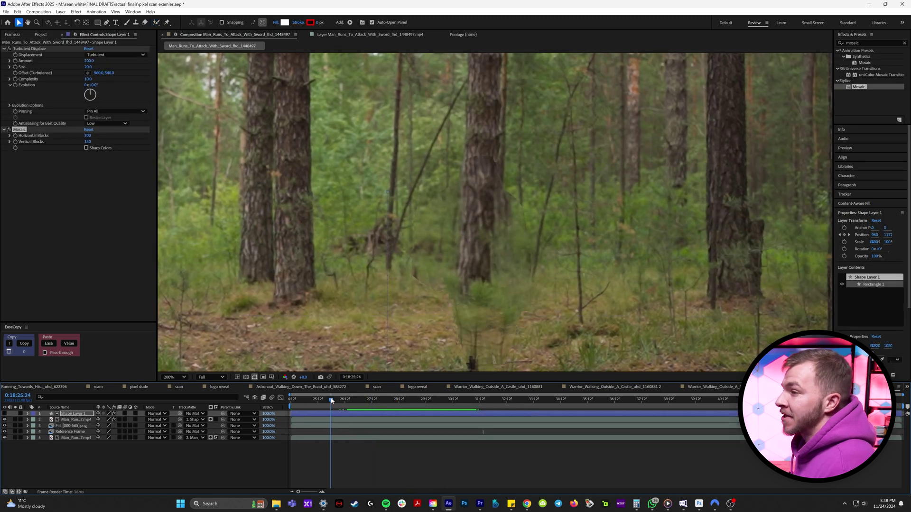
pyautogui.moveTo(332, 401); pyautogui.dragTo(386, 404)
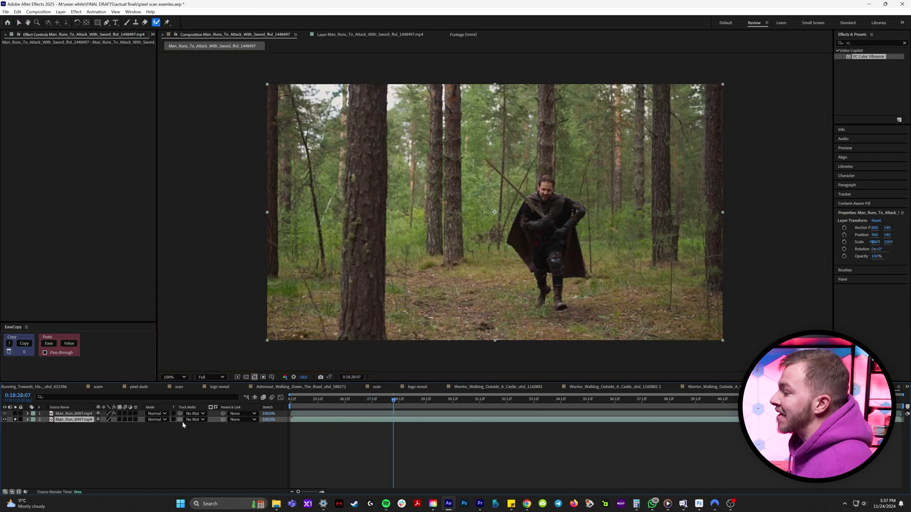
# Use the rotoscoped layer as the lower footage layer's track matte and invert the matte to cut the man out
pyautogui.moveTo(169, 435); pyautogui.dragTo(207, 431)
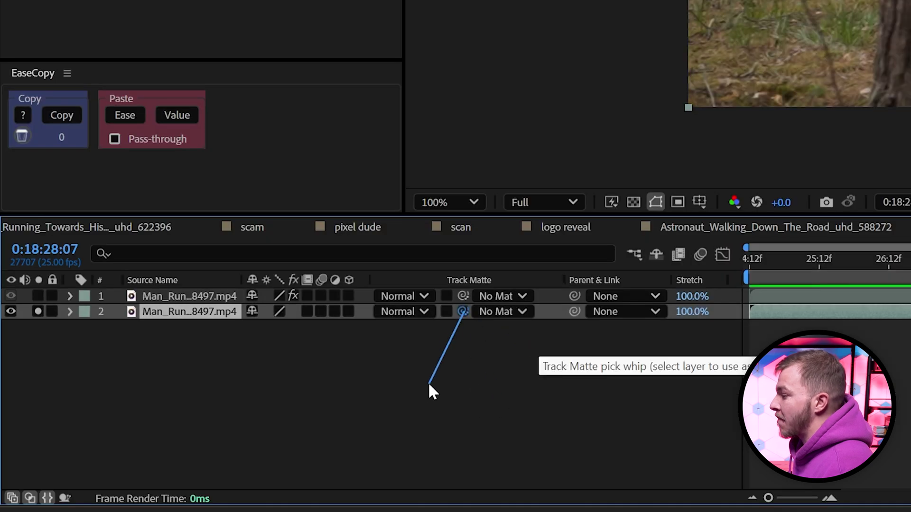
pyautogui.moveTo(339, 385); pyautogui.dragTo(208, 292)
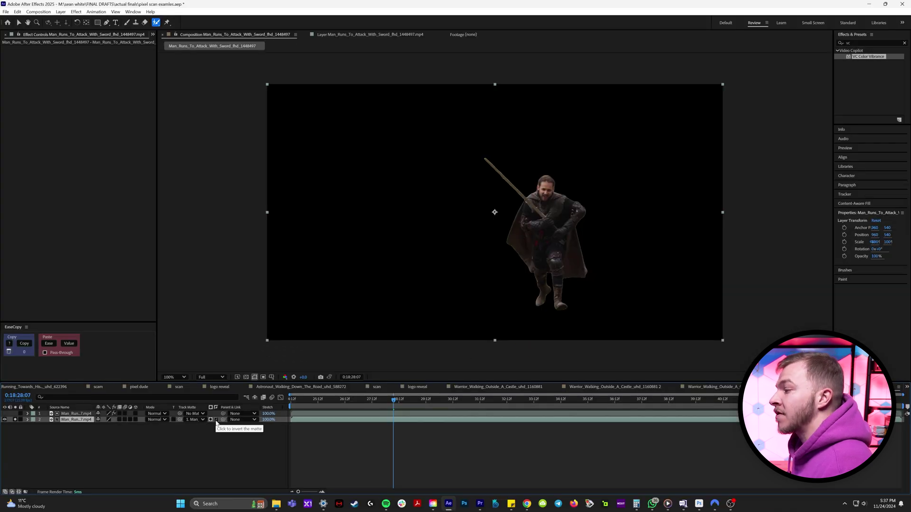
pyautogui.click(216, 420)
# Set the Content-Aware Fill alpha expansion to about 11 and create a reference frame at about 0:18:31:15
pyautogui.moveTo(393, 400); pyautogui.dragTo(483, 411)
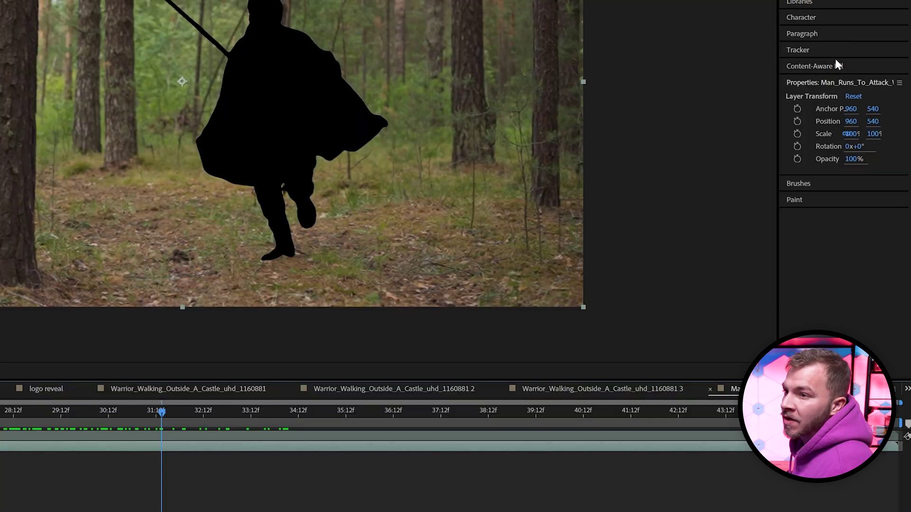
pyautogui.click(866, 204)
pyautogui.moveTo(814, 163); pyautogui.dragTo(802, 164)
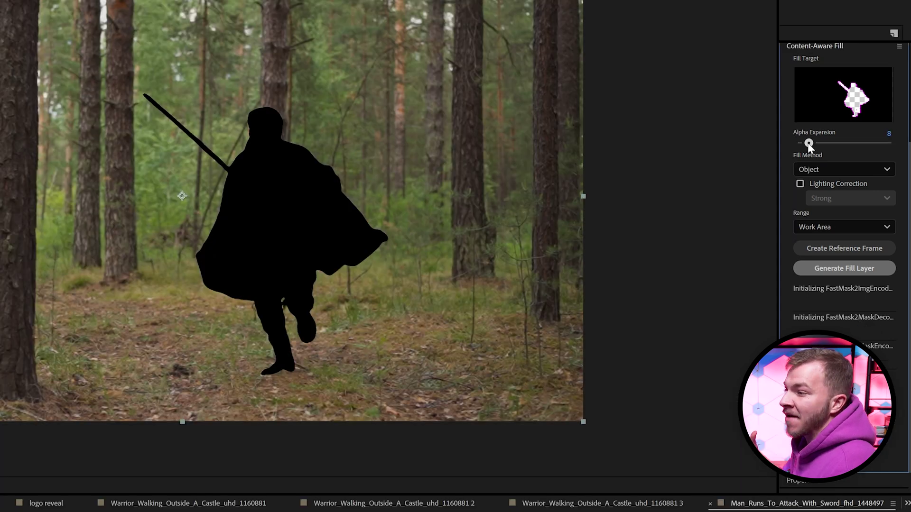
pyautogui.moveTo(807, 143); pyautogui.dragTo(813, 144)
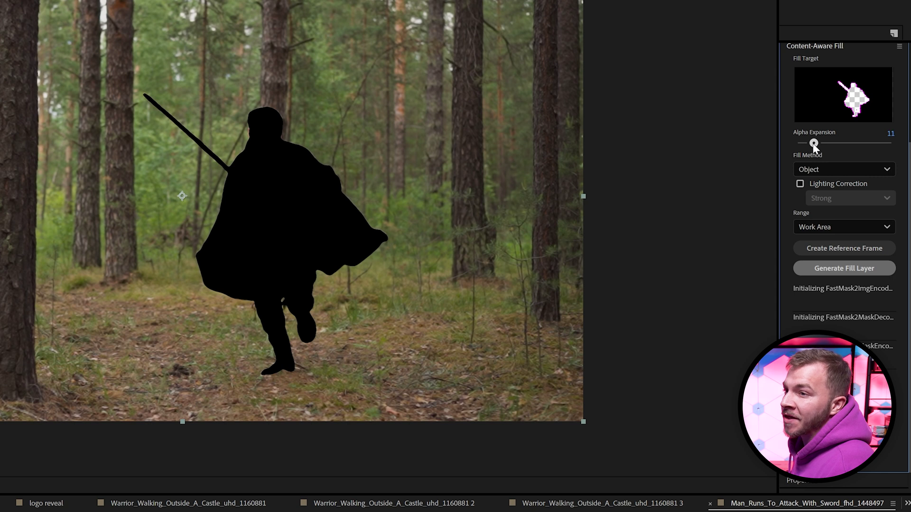
pyautogui.click(841, 252)
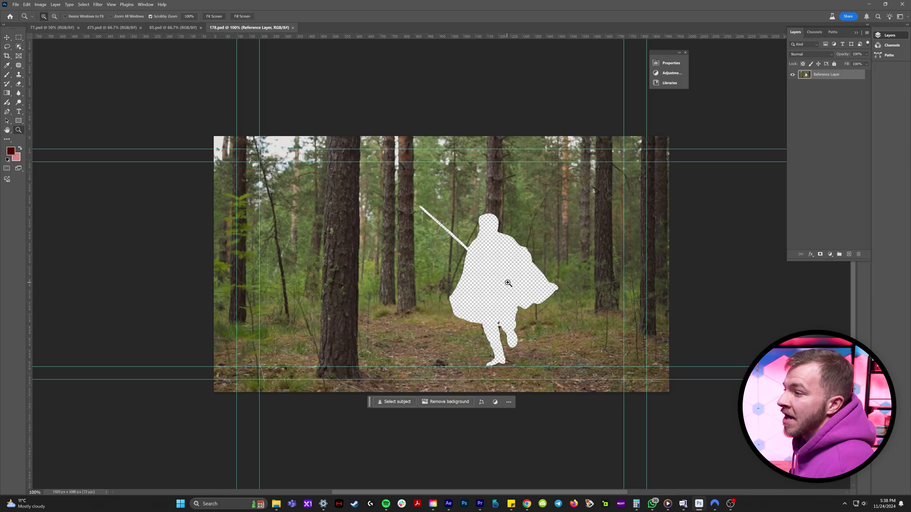
# Select the man-shaped transparent hole in the reference layer and expand the selection by 10 pixels
pyautogui.scroll(5, 564, 252)
pyautogui.scroll(-2, 564, 253)
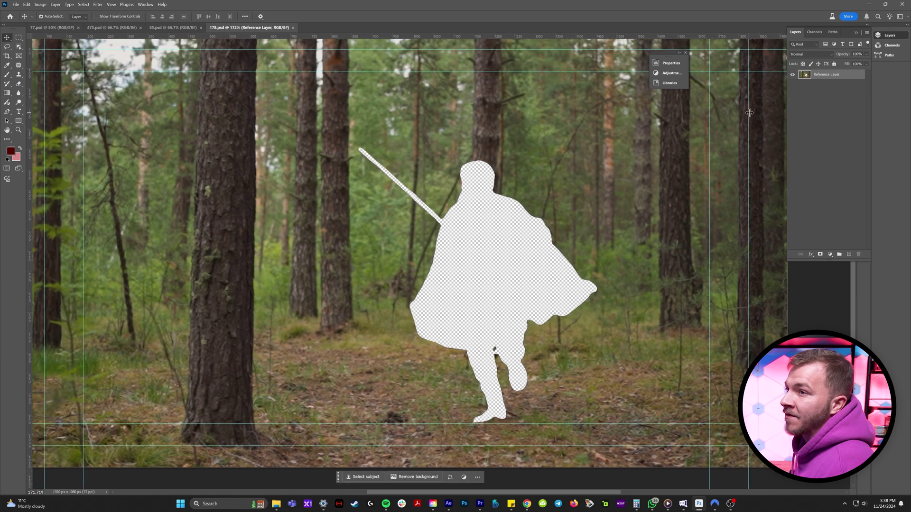
pyautogui.keyDown('ctrl'); pyautogui.click(807, 75); pyautogui.keyUp('ctrl')
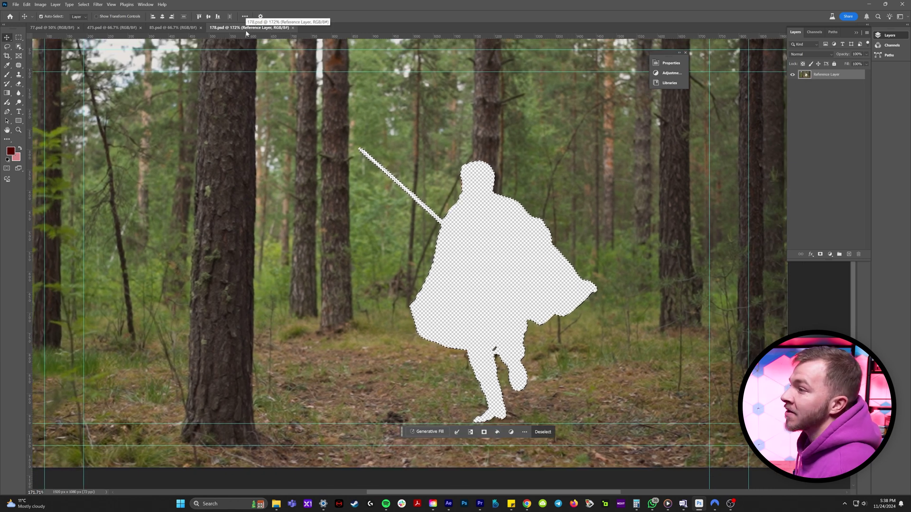
pyautogui.click(83, 4)
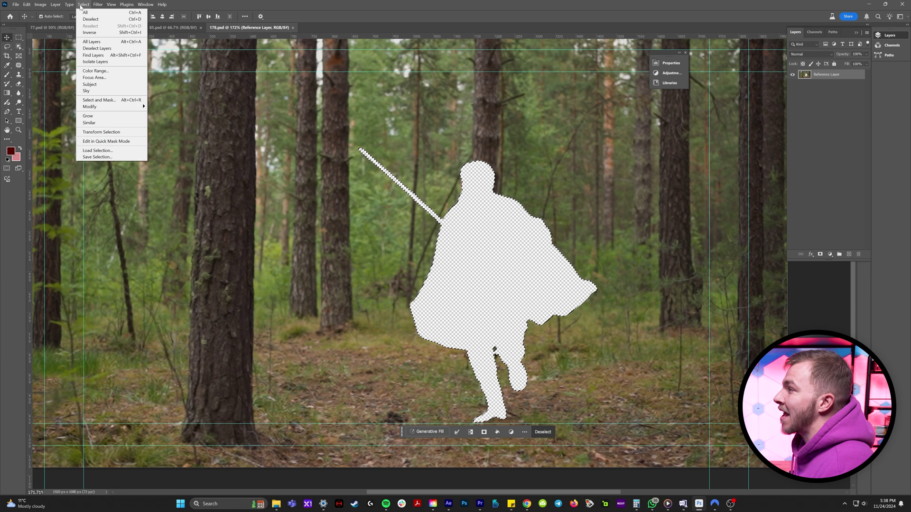
pyautogui.moveTo(109, 107)
pyautogui.click(161, 120)
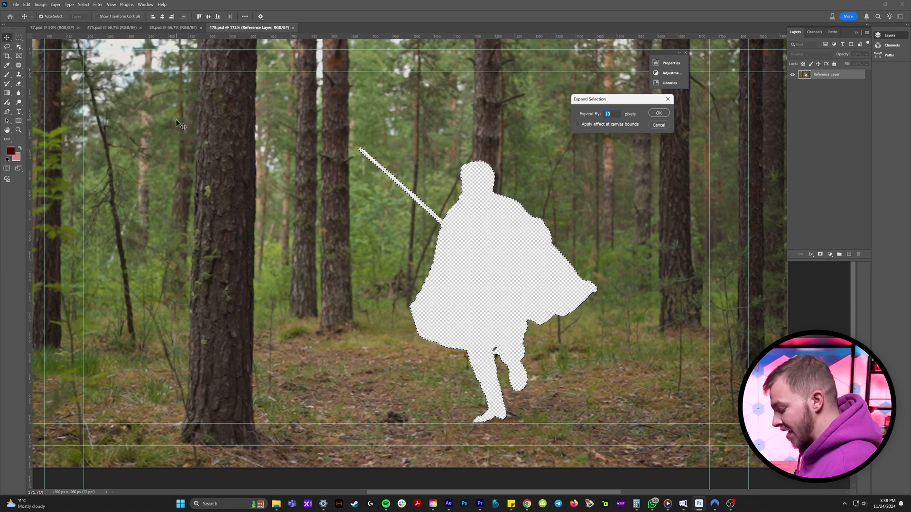
pyautogui.press('Return')
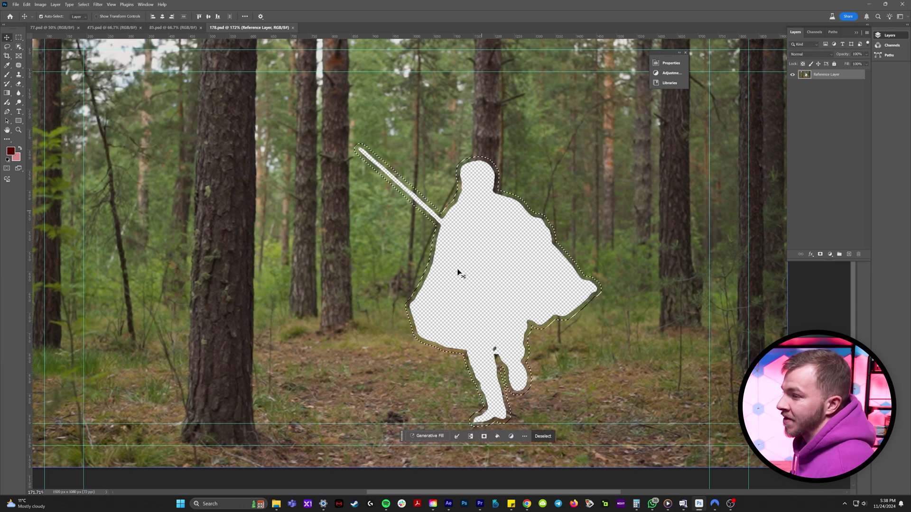
# Fill the selected hole with forest background using Generative Fill without a prompt, and save the reference file
pyautogui.click(427, 440)
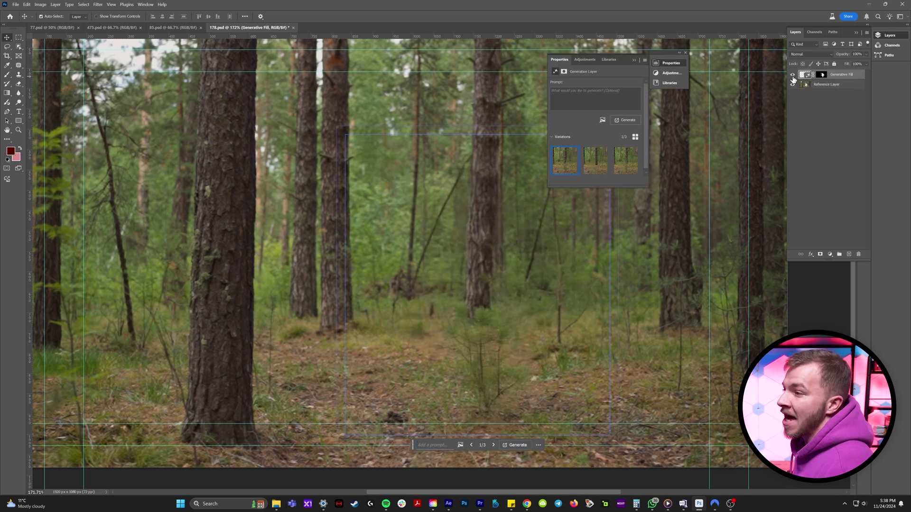
pyautogui.press('z')
pyautogui.moveTo(458, 268); pyautogui.dragTo(447, 284)
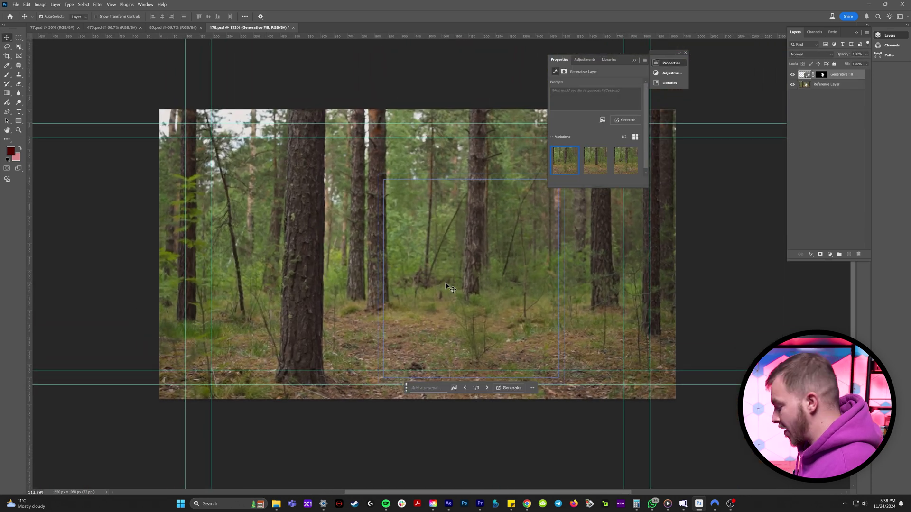
pyautogui.hotkey('ctrl', 'd')
pyautogui.hotkey('ctrl', 's')
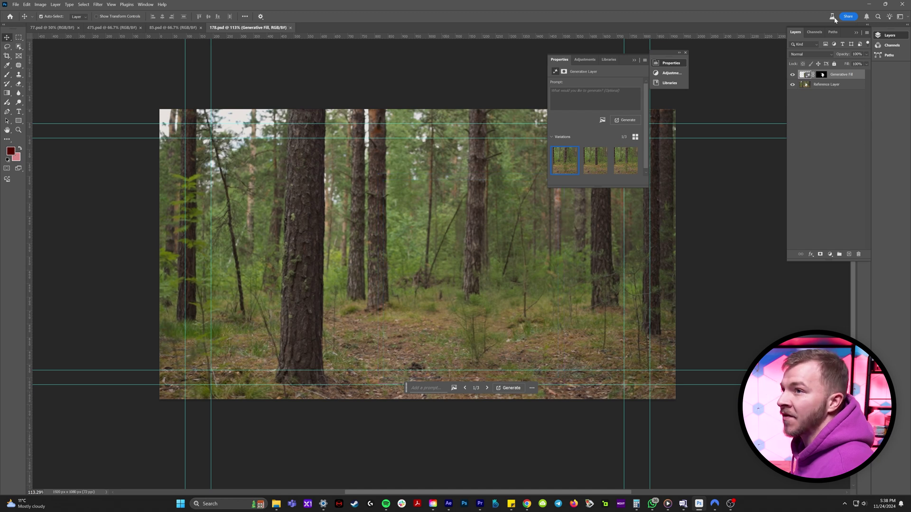
# Return to After Effects and generate a Content-Aware fill layer for the work area with the Object fill method
pyautogui.click(866, 5)
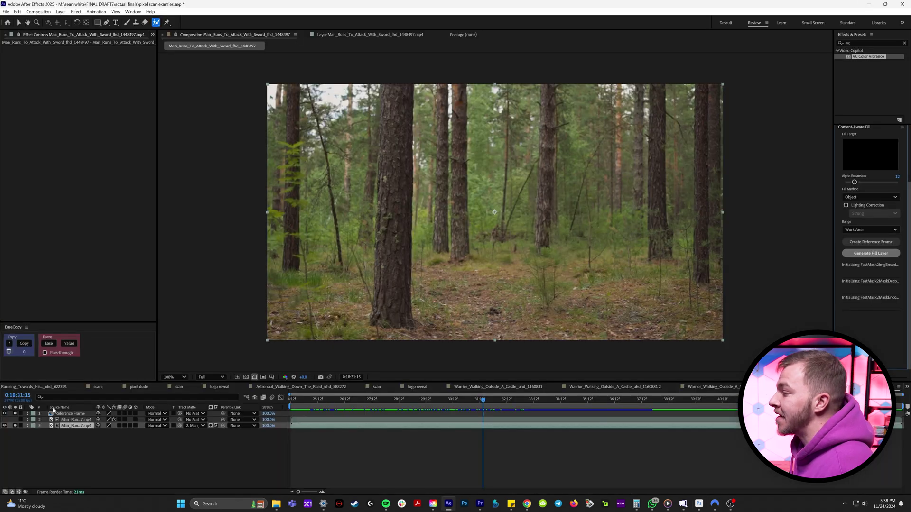
pyautogui.moveTo(484, 402)
pyautogui.mouseDown()
pyautogui.moveTo(466, 408)
pyautogui.moveTo(479, 410)
pyautogui.mouseUp()
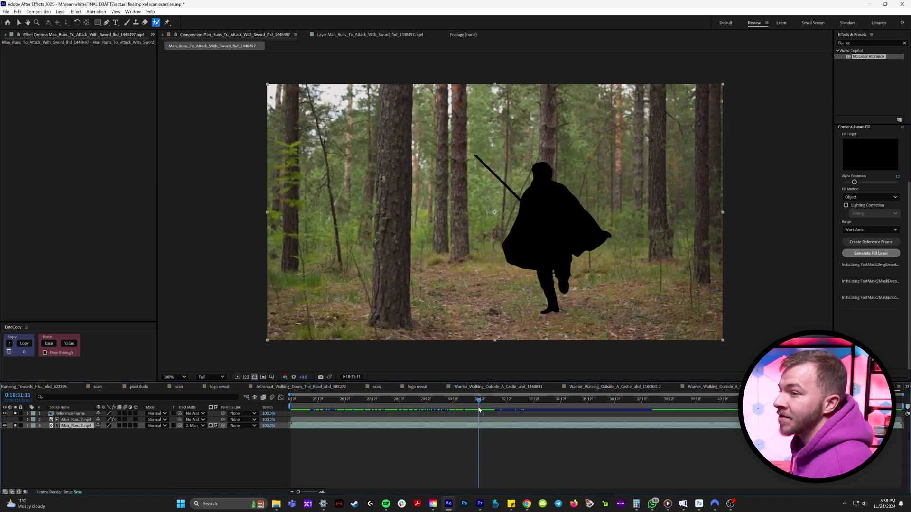
pyautogui.click(866, 253)
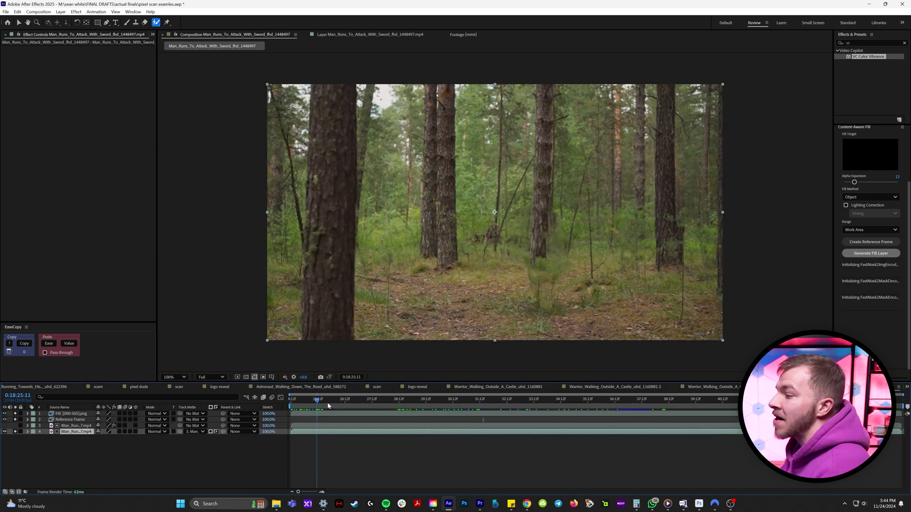
# Turn off soloing, show the rotoscoped man layer and move it to the top of the layer stack
pyautogui.moveTo(328, 405)
pyautogui.mouseDown()
pyautogui.moveTo(589, 417)
pyautogui.moveTo(280, 408)
pyautogui.moveTo(341, 409)
pyautogui.mouseUp()
pyautogui.click(7, 426)
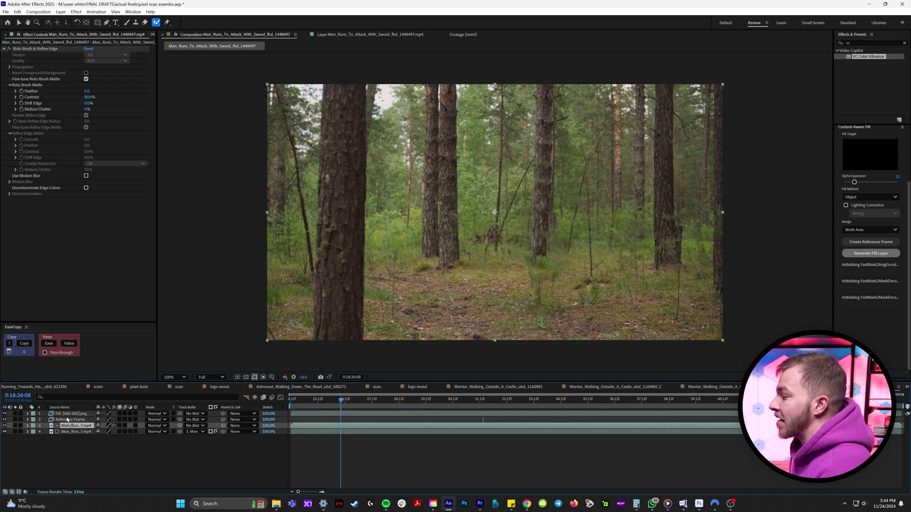
pyautogui.moveTo(66, 410); pyautogui.dragTo(66, 410)
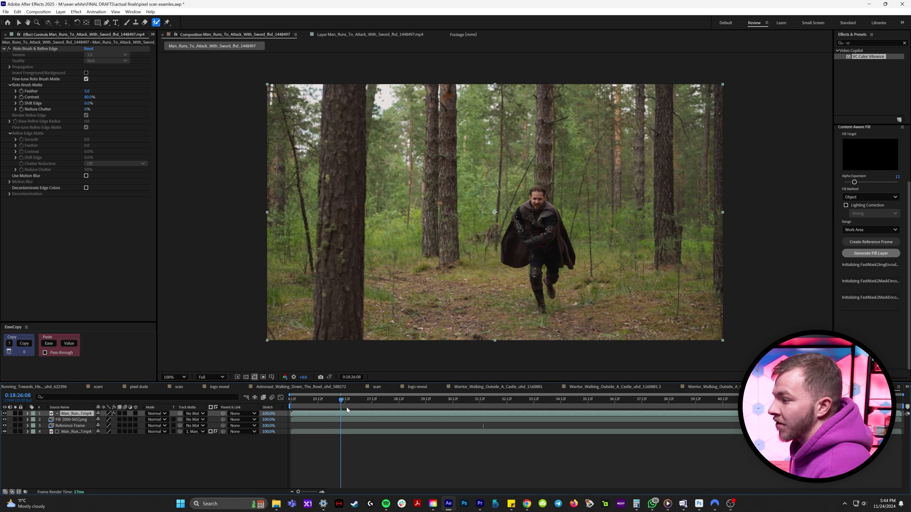
# Compare the shot with and without the rotoscoped man at several points along the timeline
pyautogui.moveTo(370, 407); pyautogui.dragTo(439, 408)
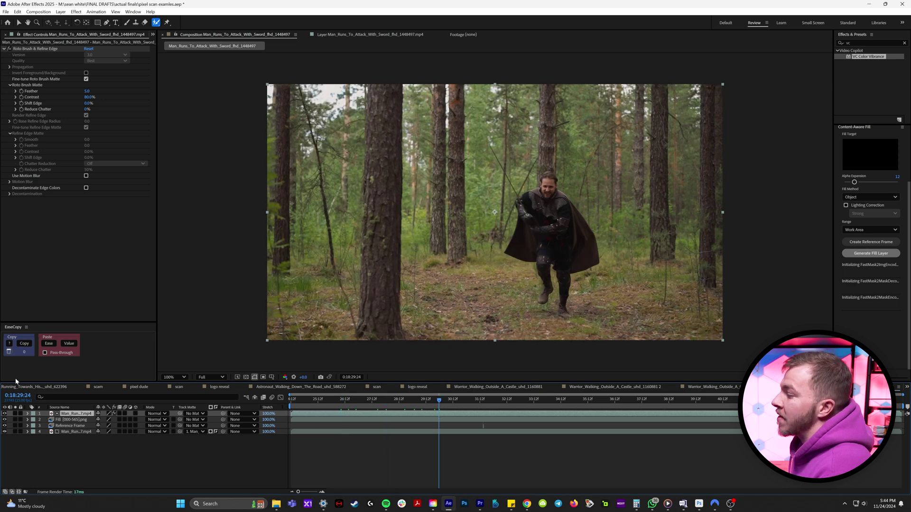
pyautogui.click(5, 414)
pyautogui.click(4, 414)
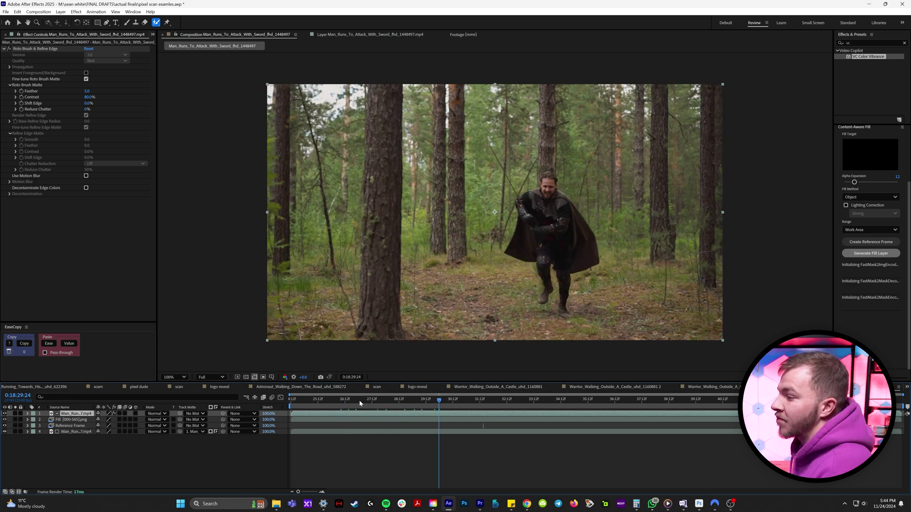
pyautogui.click(376, 400)
pyautogui.click(4, 414)
pyautogui.click(5, 413)
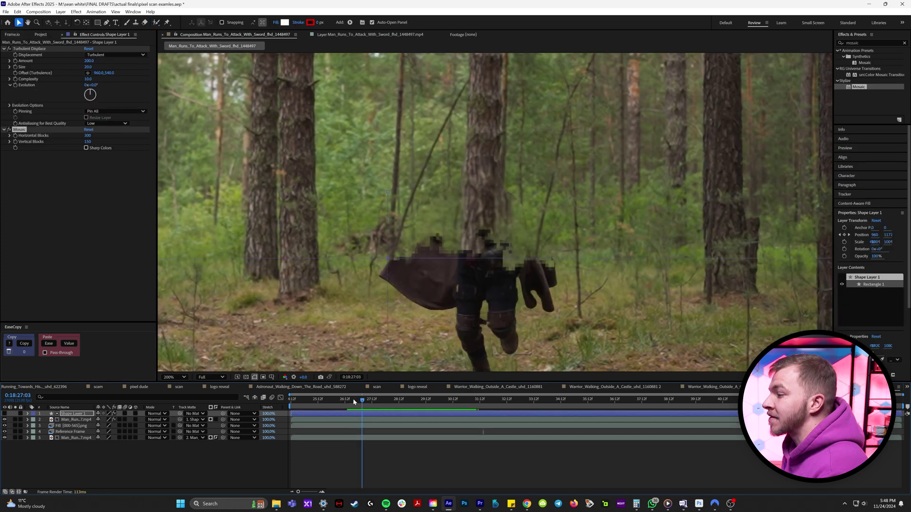
pyautogui.moveTo(357, 400); pyautogui.dragTo(405, 406)
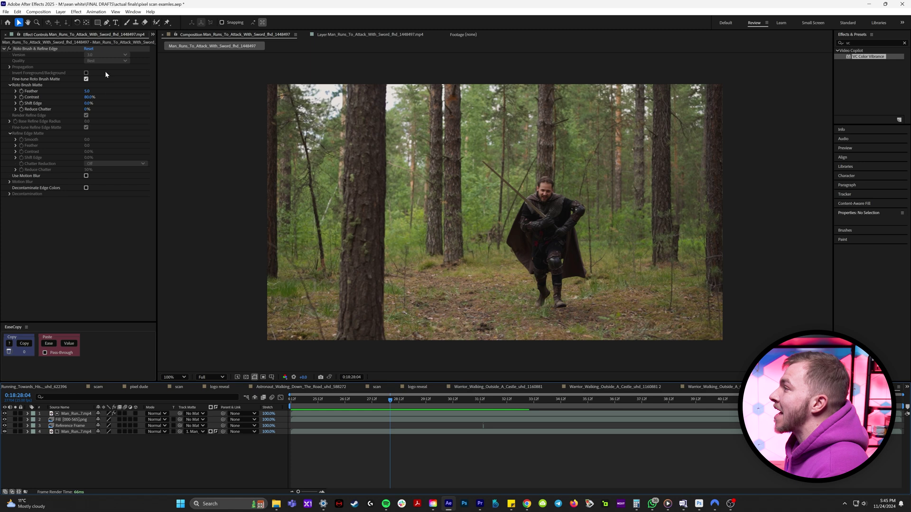
# Create a full-frame white rectangle shape layer without a stroke and reveal its Position property
pyautogui.click(98, 22)
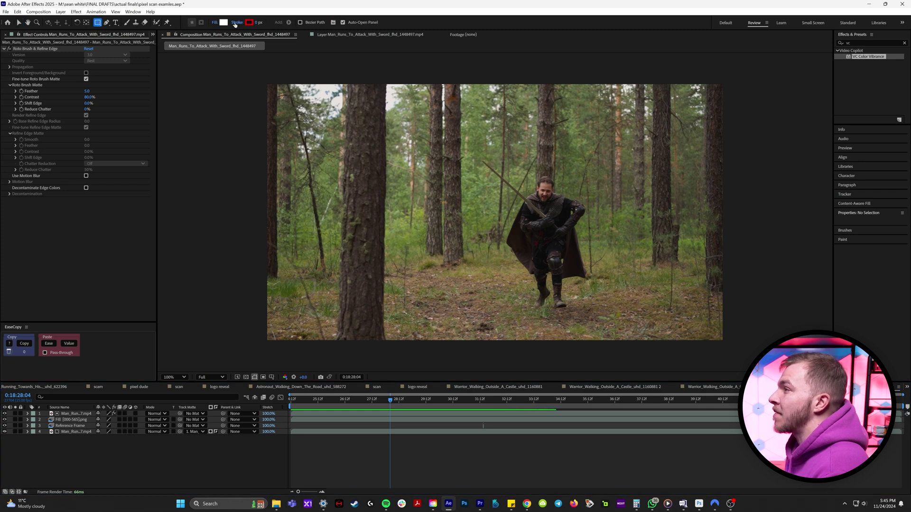
pyautogui.click(223, 22)
pyautogui.press('Escape')
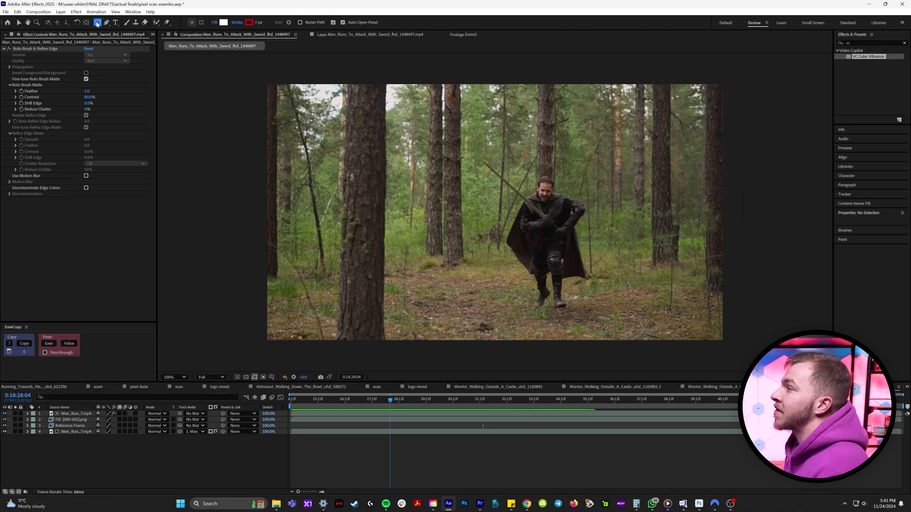
pyautogui.doubleClick(97, 22)
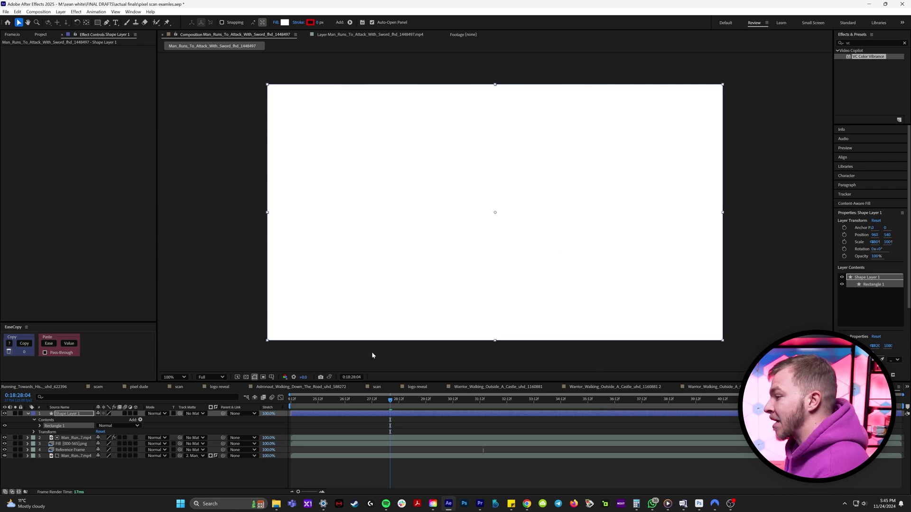
pyautogui.press('p')
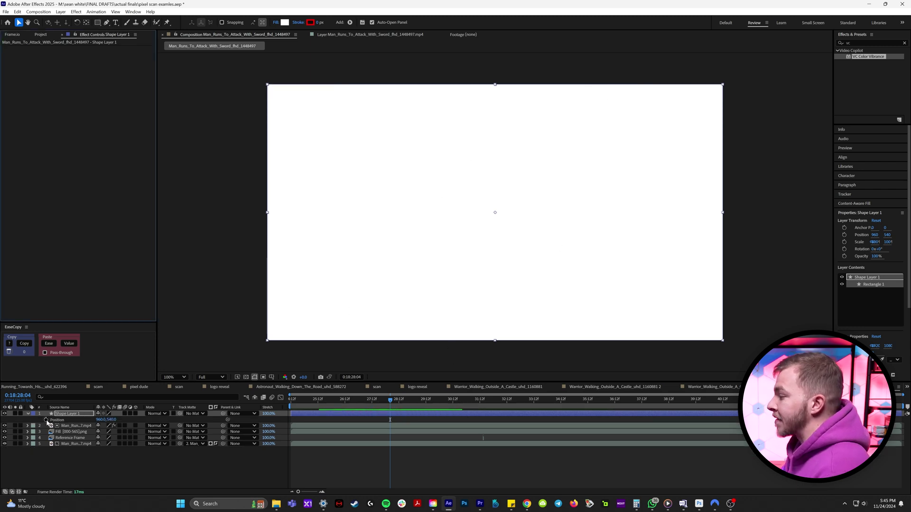
# Keyframe the white rectangle's Y position from 1621 to 539 so it rises from below the frame, and preview the motion
pyautogui.click(46, 420)
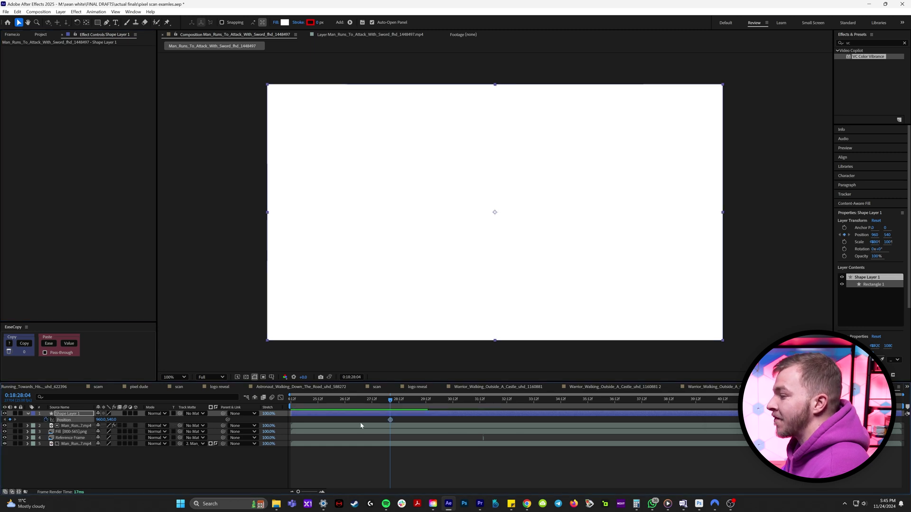
pyautogui.moveTo(112, 420); pyautogui.dragTo(450, 467)
pyautogui.press('space')
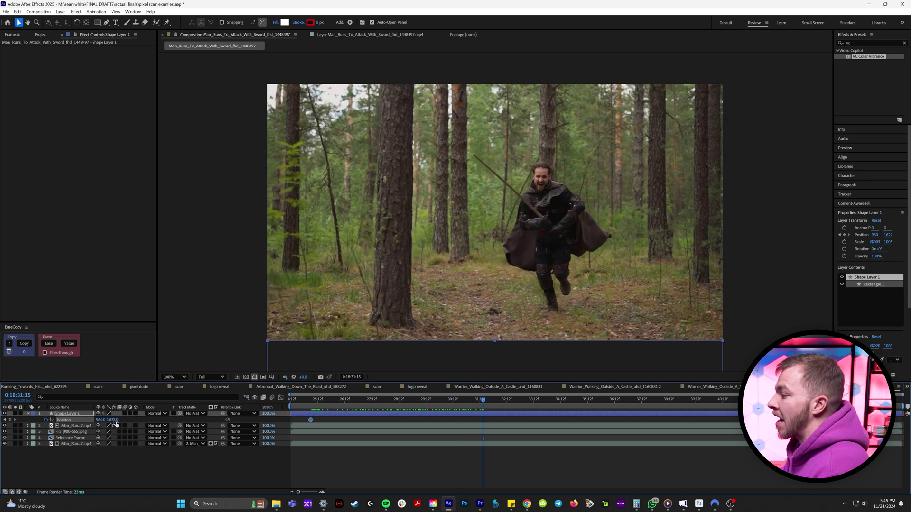
pyautogui.moveTo(116, 423); pyautogui.dragTo(85, 421)
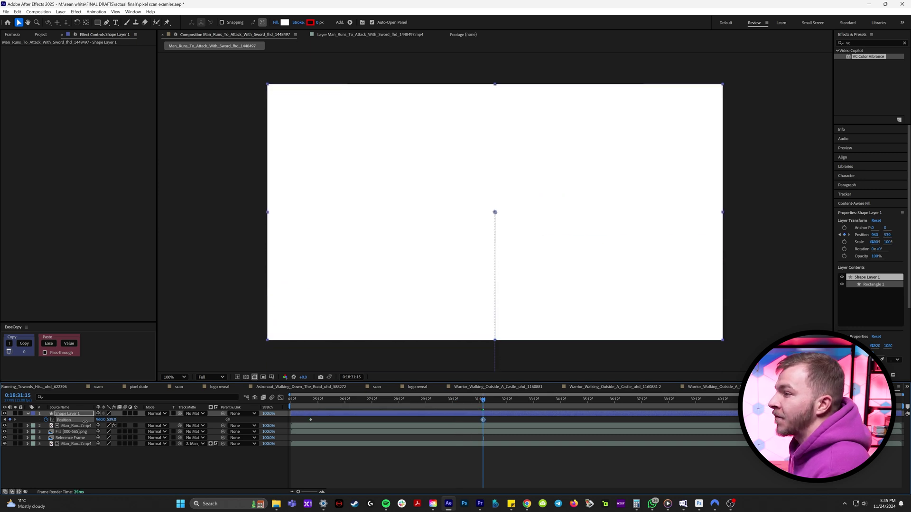
pyautogui.click(308, 401)
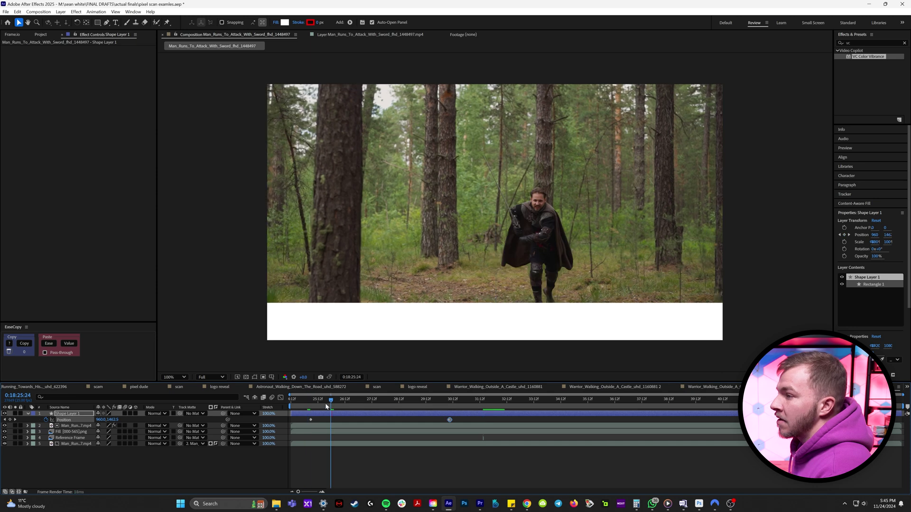
pyautogui.press('space')
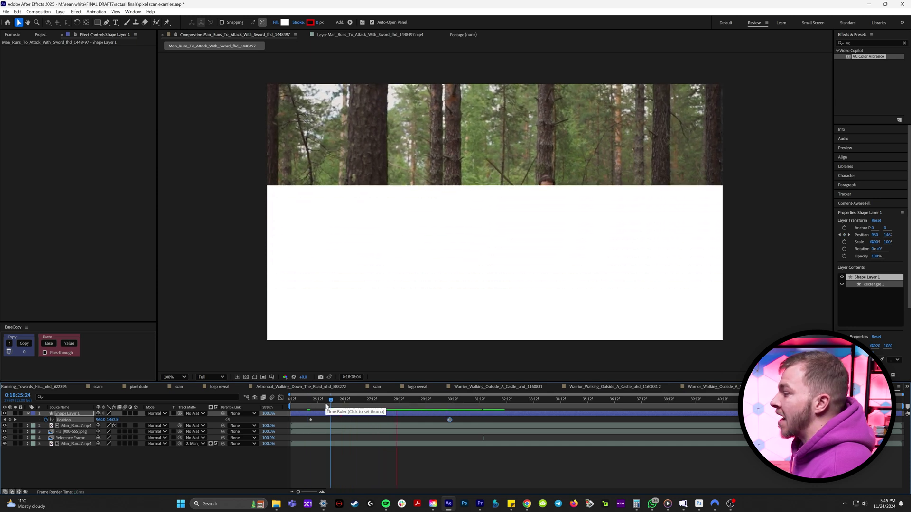
pyautogui.click(326, 405)
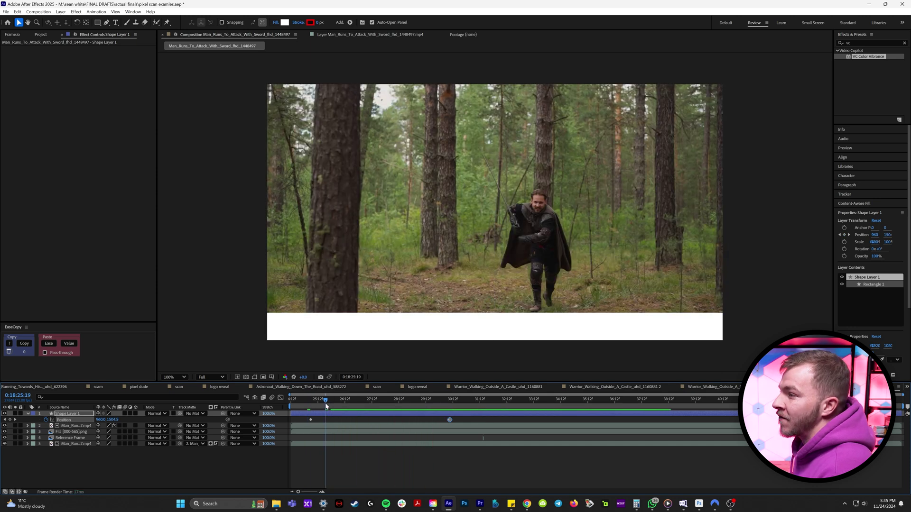
# Check the rotoscoped man layer on its own, set Shape Layer 1 as its track matte and scrub through the reveal
pyautogui.click(25, 428)
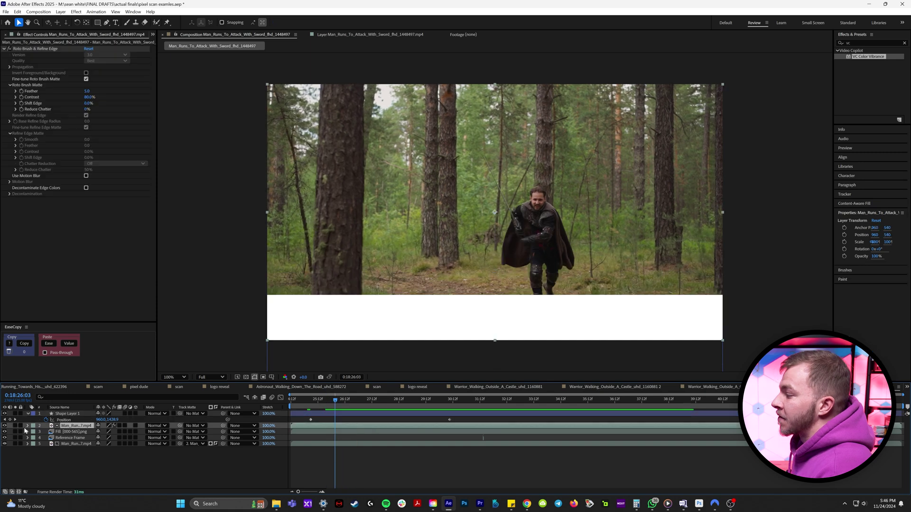
pyautogui.click(16, 426)
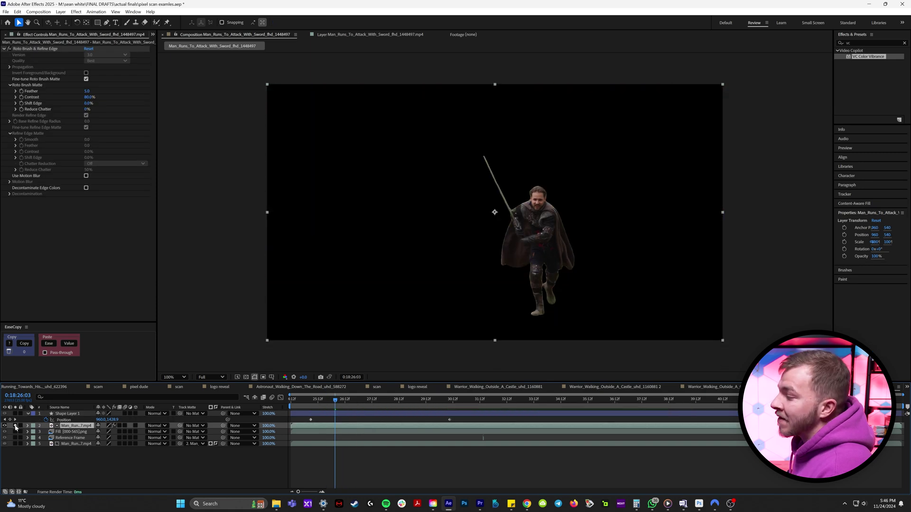
pyautogui.click(16, 426)
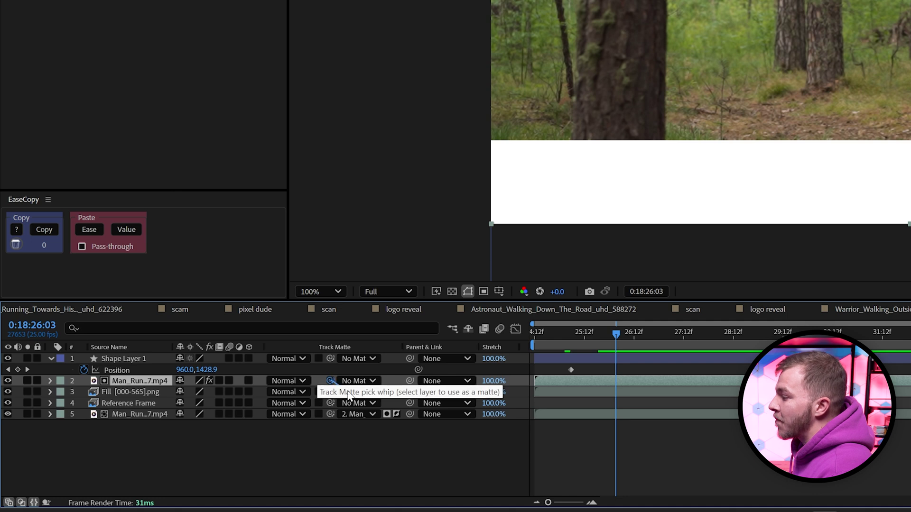
pyautogui.moveTo(329, 373); pyautogui.dragTo(129, 364)
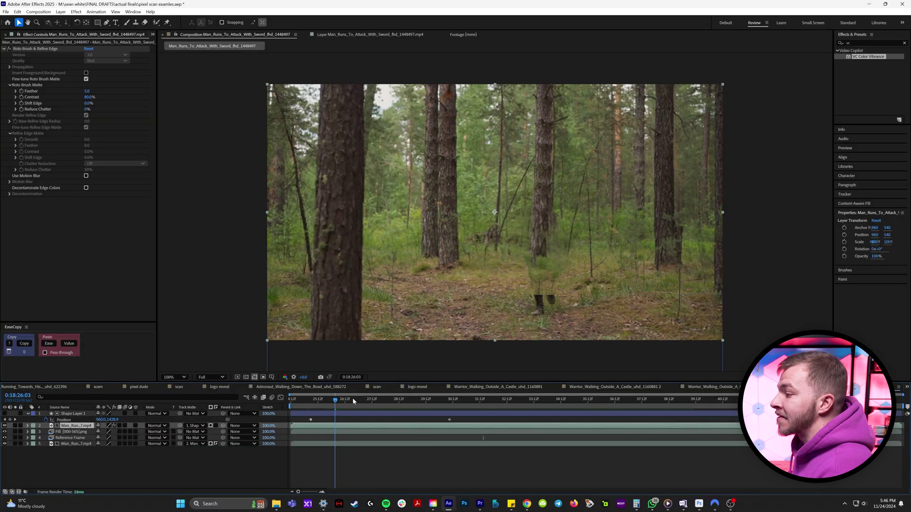
pyautogui.moveTo(353, 398); pyautogui.dragTo(326, 409)
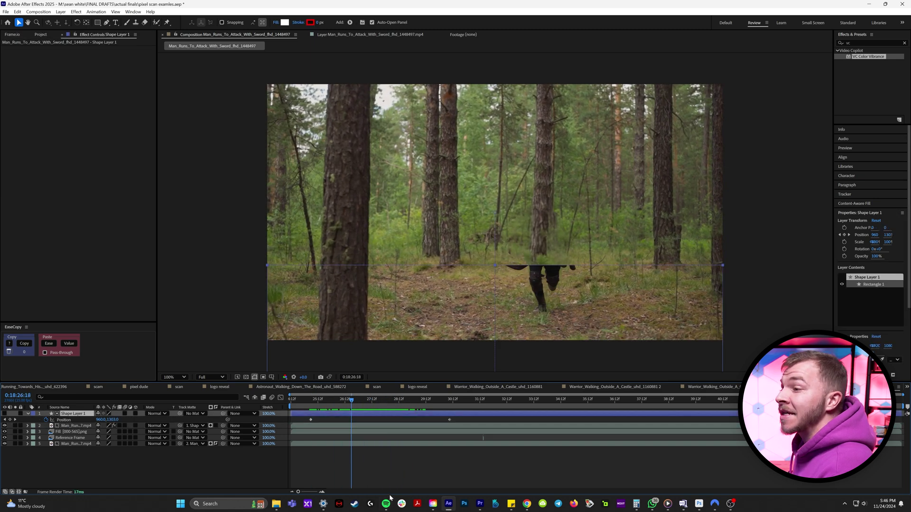
# Find the Turbulent Displace effect and apply it to Shape Layer 1
pyautogui.click(67, 426)
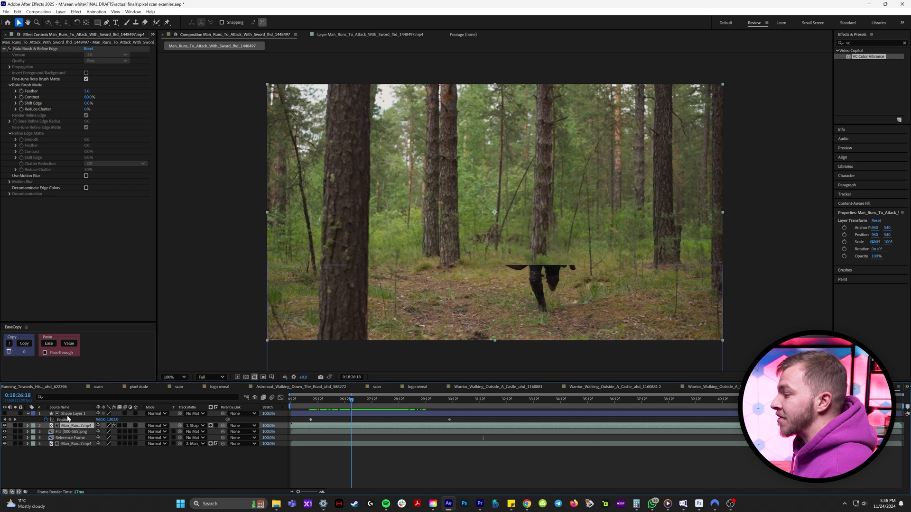
pyautogui.click(67, 419)
pyautogui.click(904, 44)
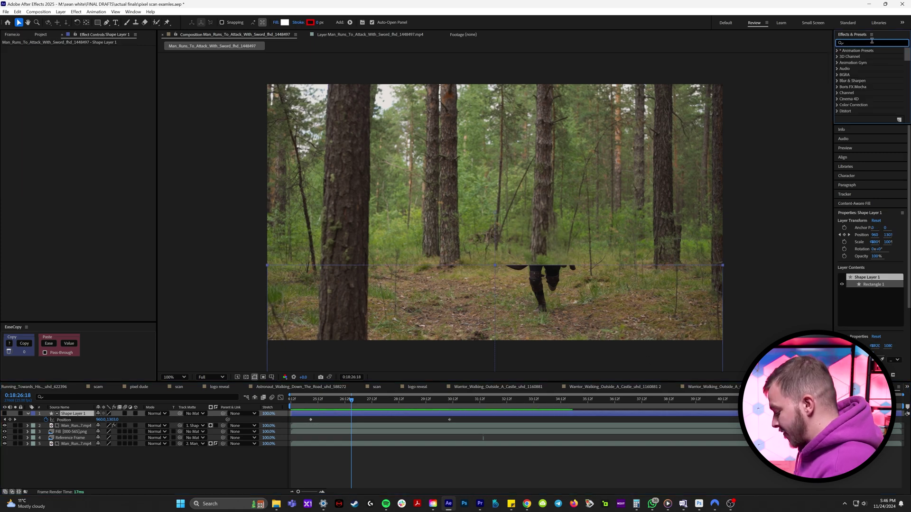
pyautogui.write('turb')
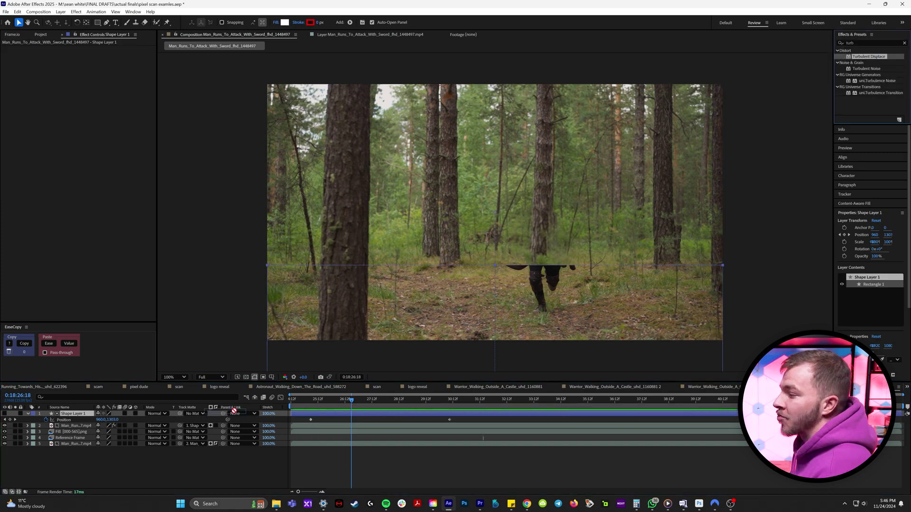
pyautogui.moveTo(234, 411); pyautogui.dragTo(73, 414)
# Set Turbulent Displace to amount 200, size 20 and complexity 10, and play back the reveal
pyautogui.click(90, 61)
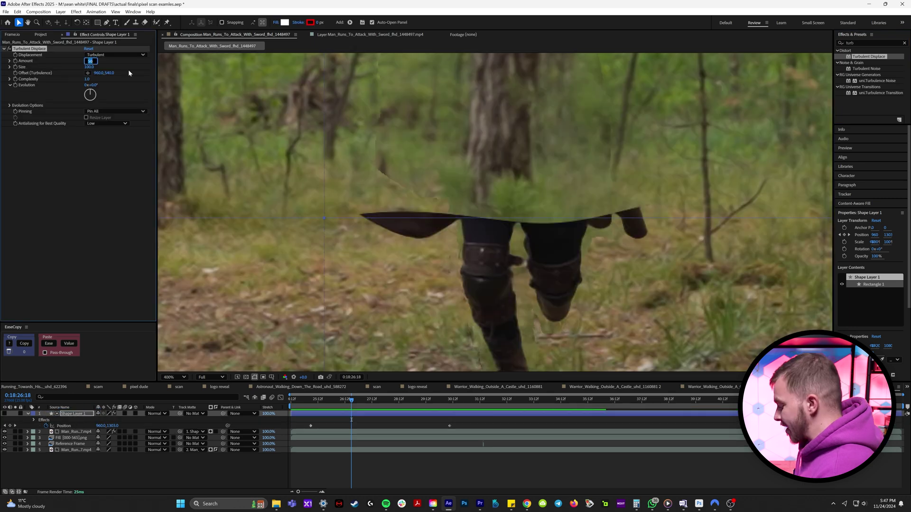
pyautogui.write('200')
pyautogui.press('Tab')
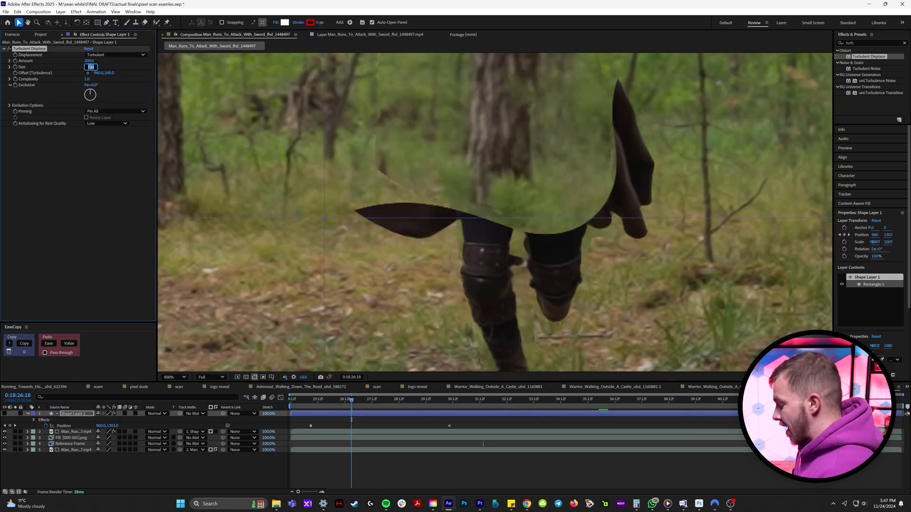
pyautogui.write('20.')
pyautogui.press('Tab')
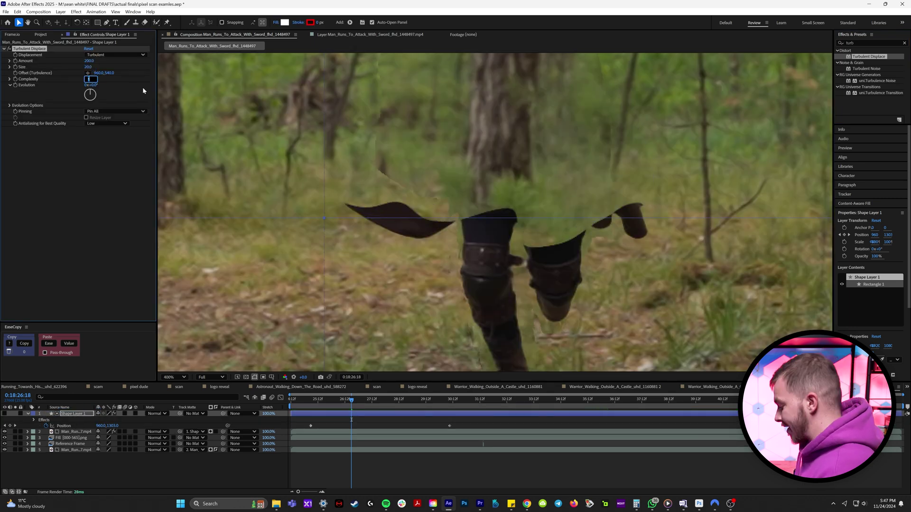
pyautogui.write('10')
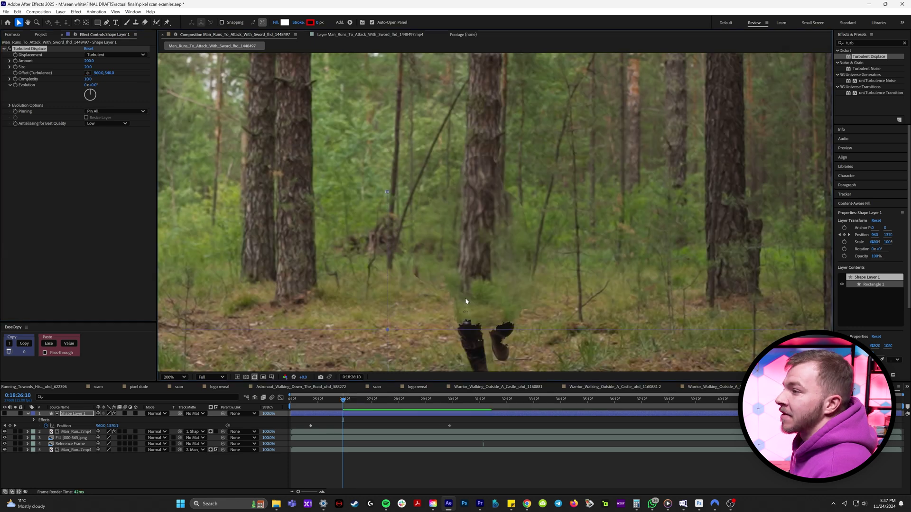
pyautogui.press('space')
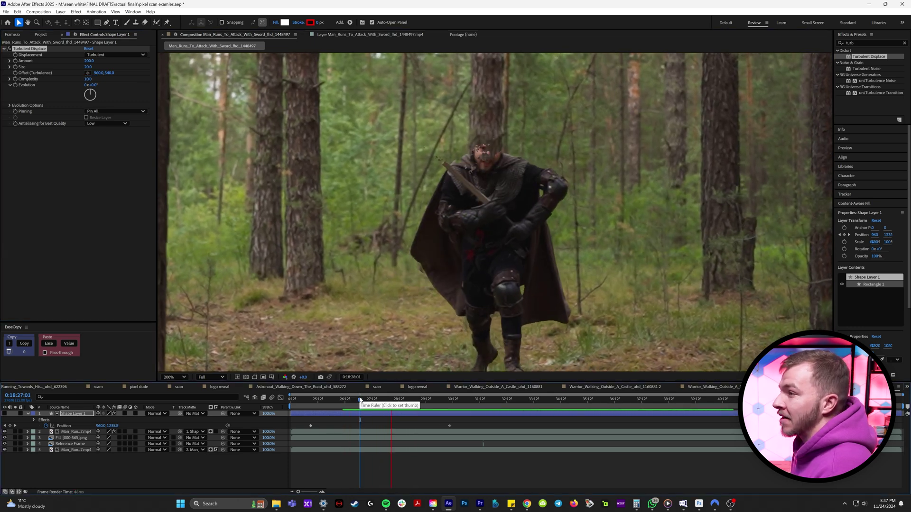
# Find the stylize Mosaic effect and add it to the shape layer below Turbulent Displace
pyautogui.click(858, 42)
pyautogui.click(905, 43)
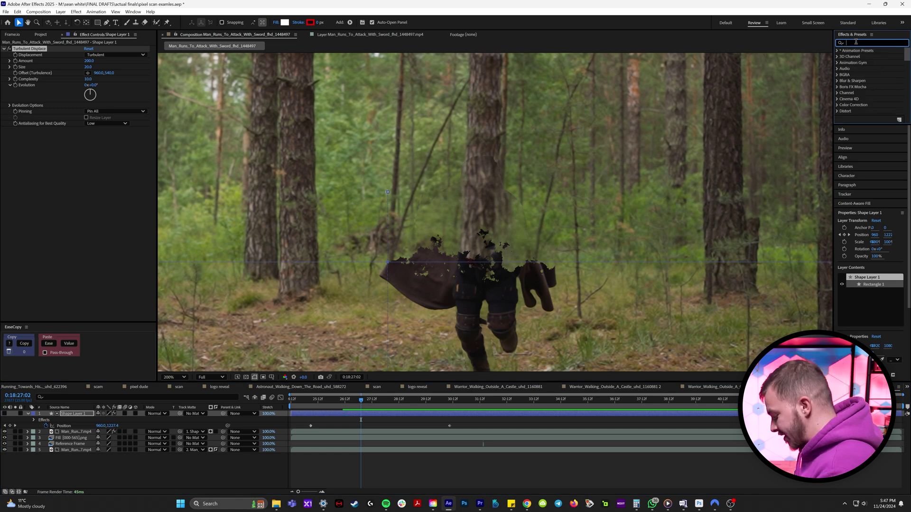
pyautogui.write('mosaic')
pyautogui.click(856, 87)
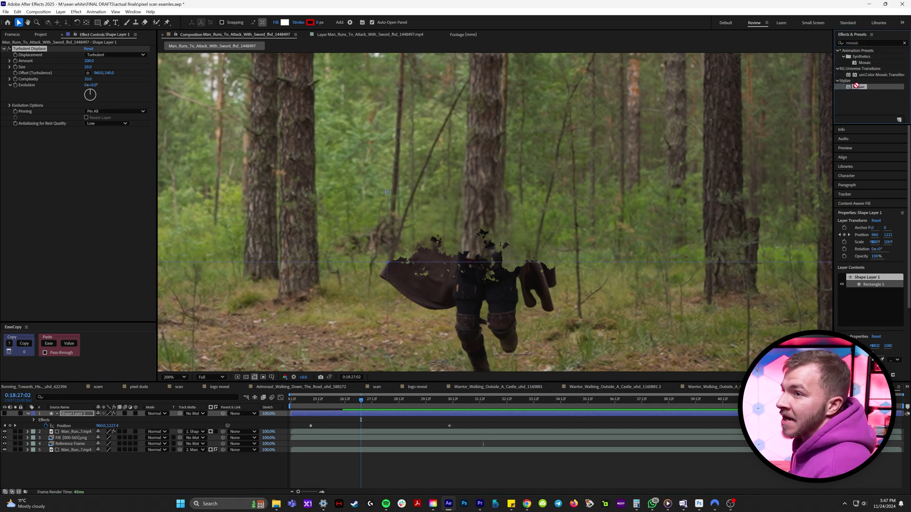
pyautogui.moveTo(856, 86); pyautogui.dragTo(125, 163)
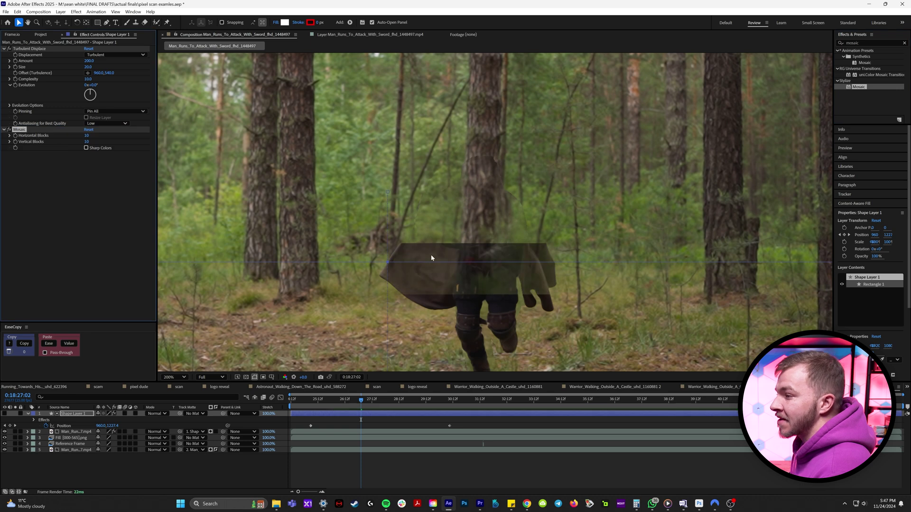
# Set the Mosaic effect to 200 horizontal blocks and 100 vertical blocks
pyautogui.click(87, 136)
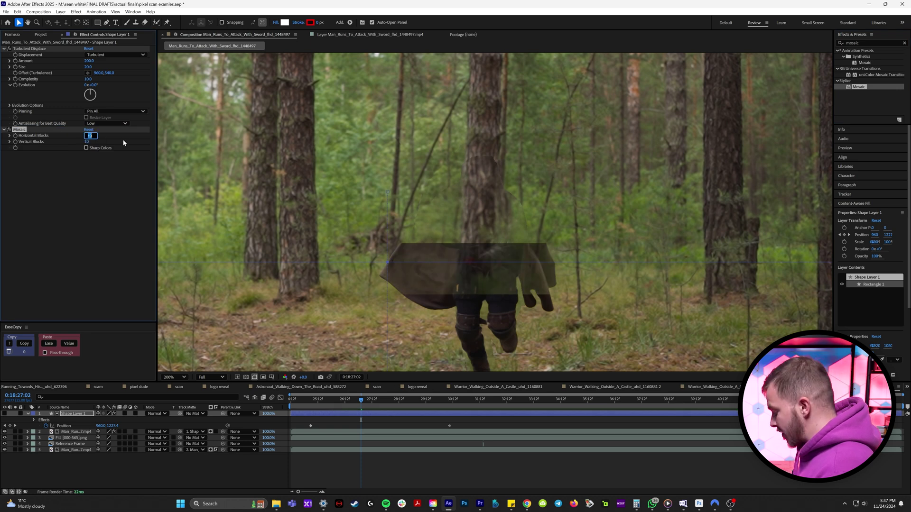
pyautogui.write('200')
pyautogui.click(115, 164)
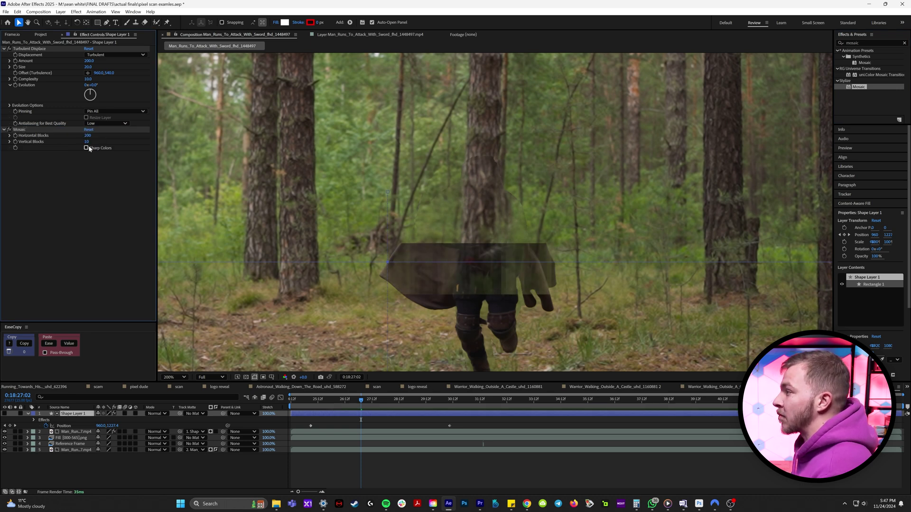
pyautogui.click(86, 142)
pyautogui.write('100')
pyautogui.press('Return')
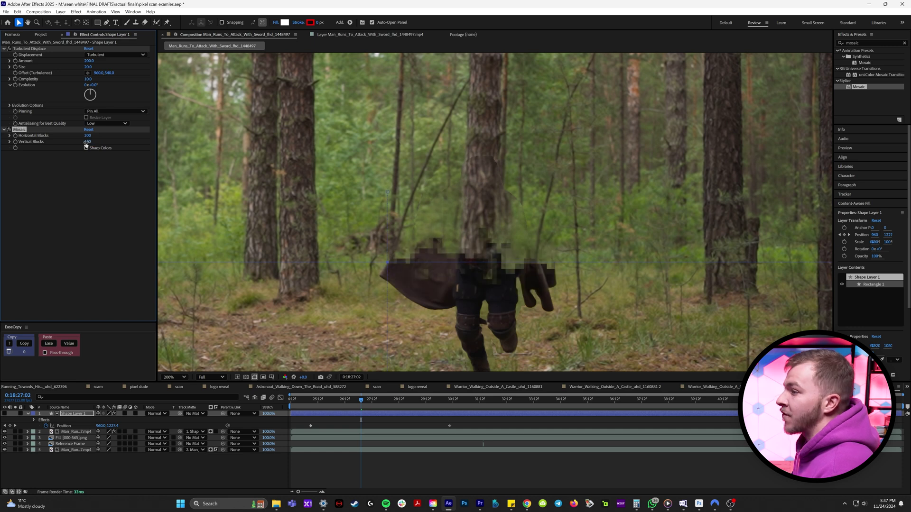
# Preview the pixelated reveal and refine the Mosaic to 300 horizontal and 150 vertical blocks
pyautogui.moveTo(361, 400); pyautogui.dragTo(335, 398)
pyautogui.press('space')
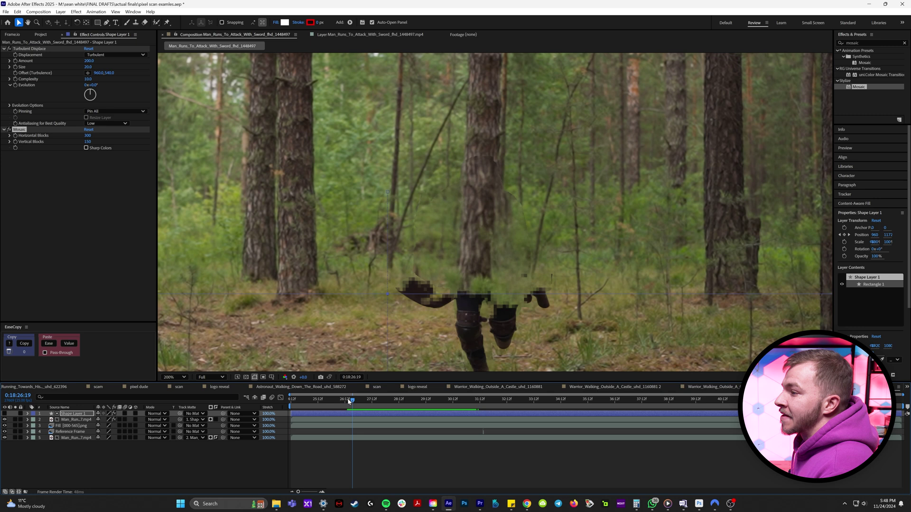
pyautogui.moveTo(346, 401); pyautogui.dragTo(406, 406)
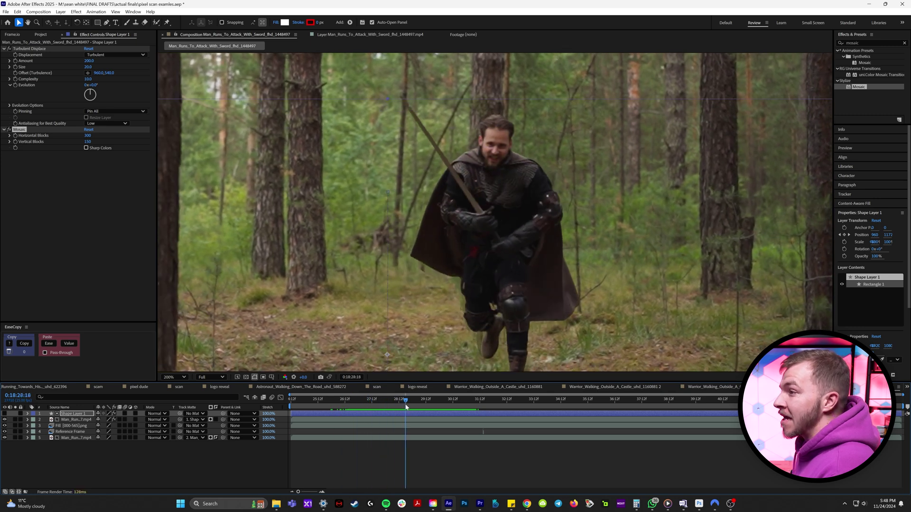
# Pre-compose the shape layer and the rotoscoped man layer together as ANIMATE IN, moving all attributes, and preview the result
pyautogui.keyDown('ctrl'); pyautogui.click(79, 420); pyautogui.keyUp('ctrl')
pyautogui.click(15, 420)
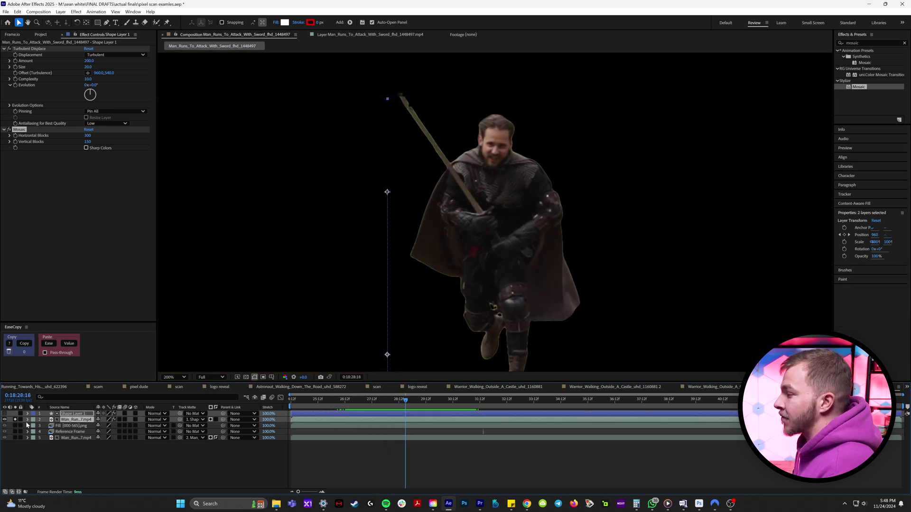
pyautogui.click(364, 401)
pyautogui.rightClick(82, 419)
pyautogui.click(111, 369)
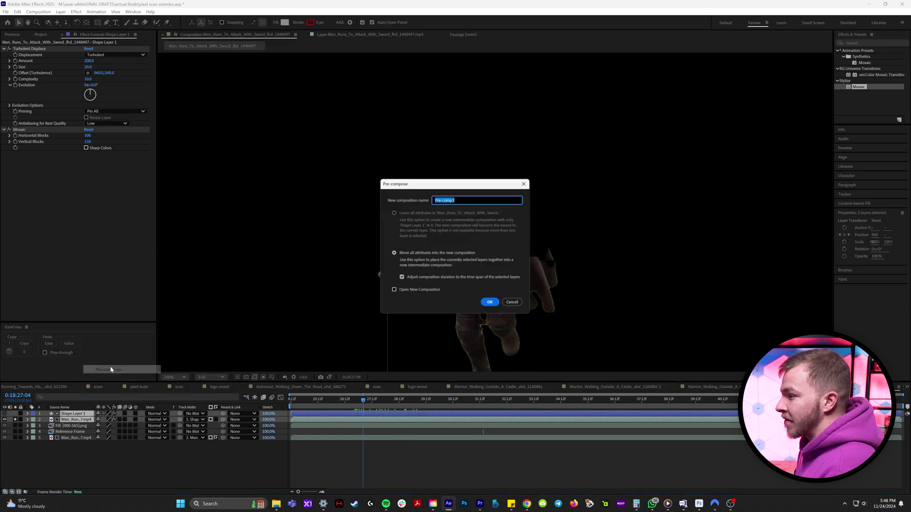
pyautogui.write('ANIMATE IN')
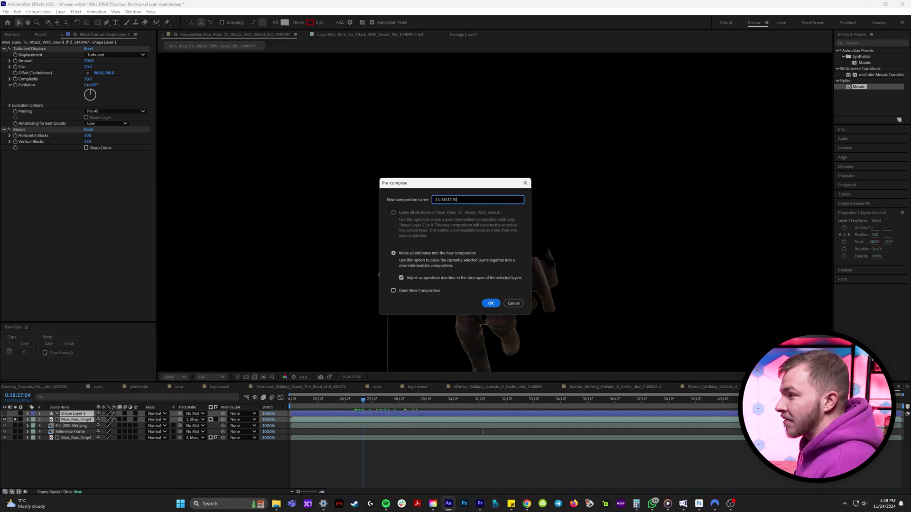
pyautogui.press('Return')
pyautogui.press('space')
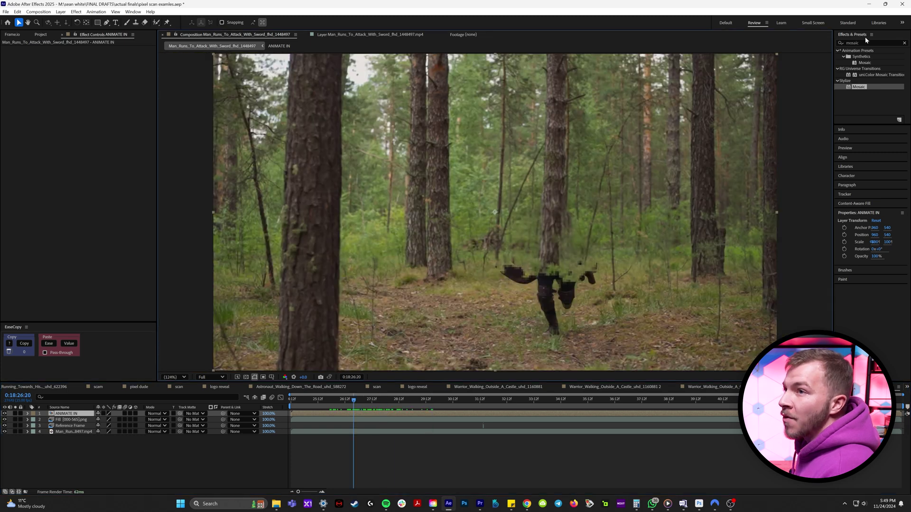
# Apply the Fill effect to the ANIMATE IN layer and set its color to white
pyautogui.moveTo(866, 42); pyautogui.dragTo(786, 33)
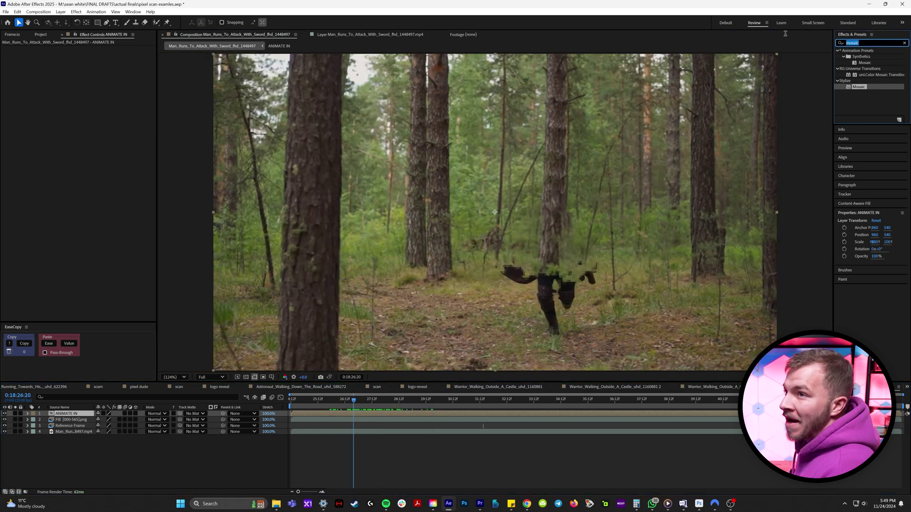
pyautogui.write('fill')
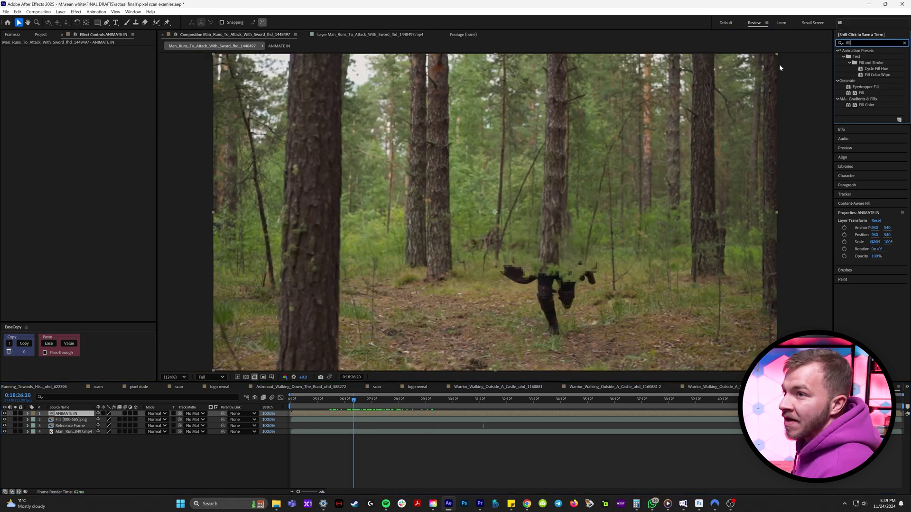
pyautogui.doubleClick(860, 93)
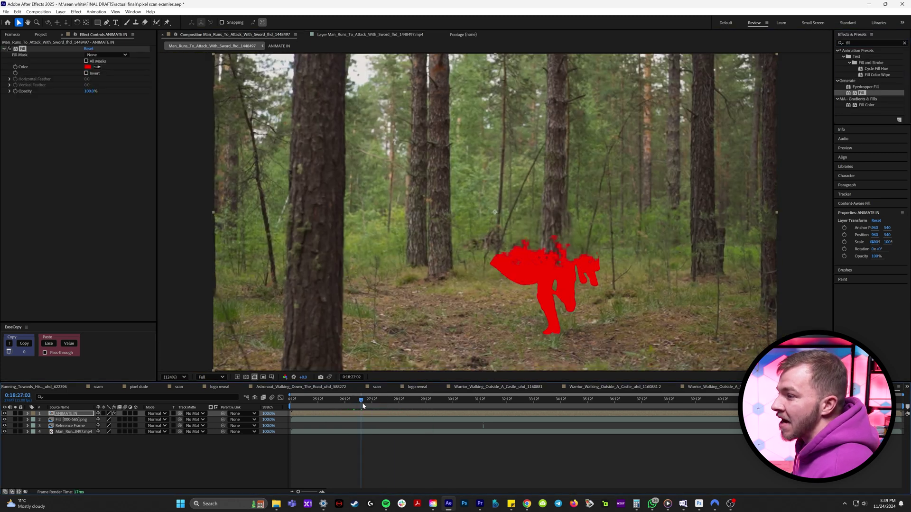
pyautogui.click(88, 67)
pyautogui.moveTo(625, 124); pyautogui.dragTo(573, 94)
pyautogui.click(728, 99)
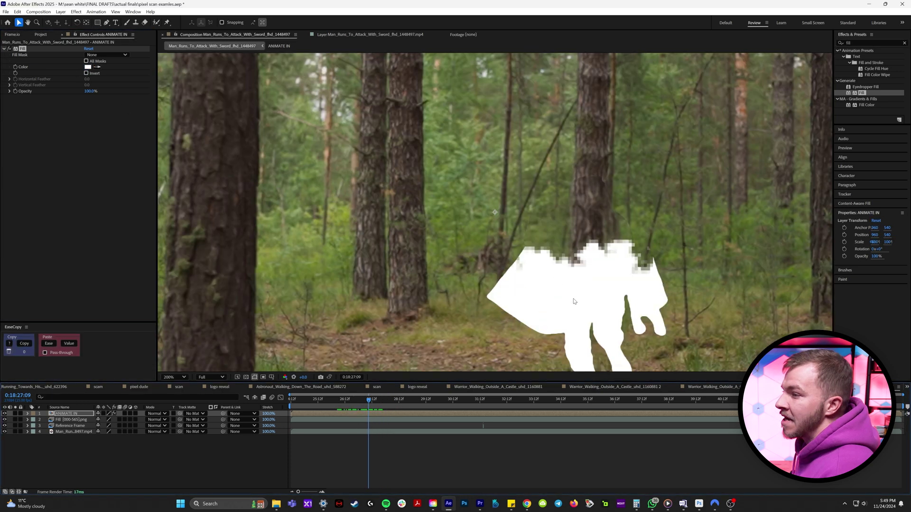
# Duplicate the white-filled ANIMATE IN layer
pyautogui.moveTo(582, 294); pyautogui.dragTo(488, 242)
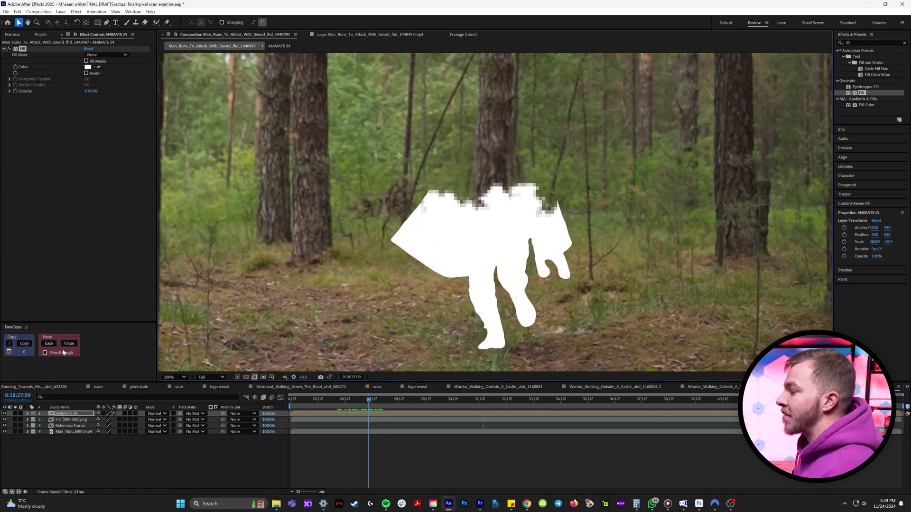
pyautogui.click(70, 414)
pyautogui.hotkey('ctrl', 'd')
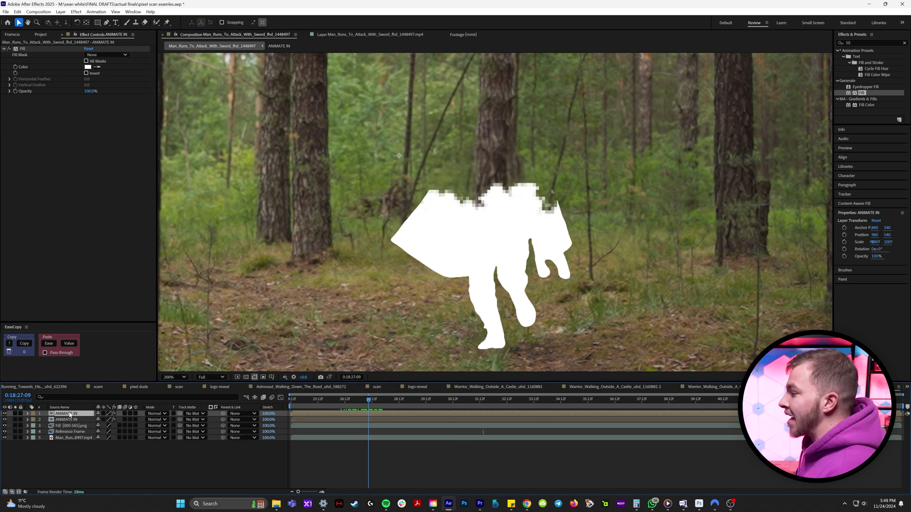
# Use the top ANIMATE IN layer as an inverted track matte for the white-filled one beneath it, and inspect the figure's edges
pyautogui.click(58, 420)
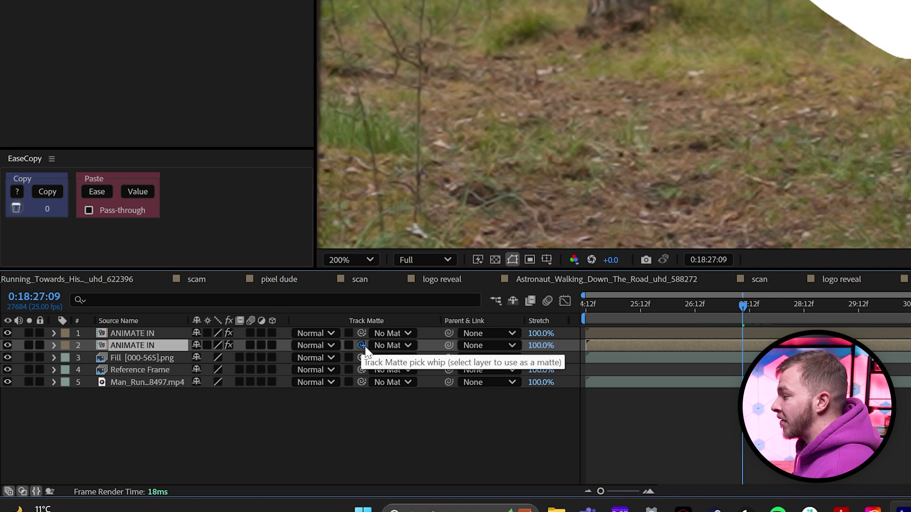
pyautogui.moveTo(364, 349); pyautogui.dragTo(142, 335)
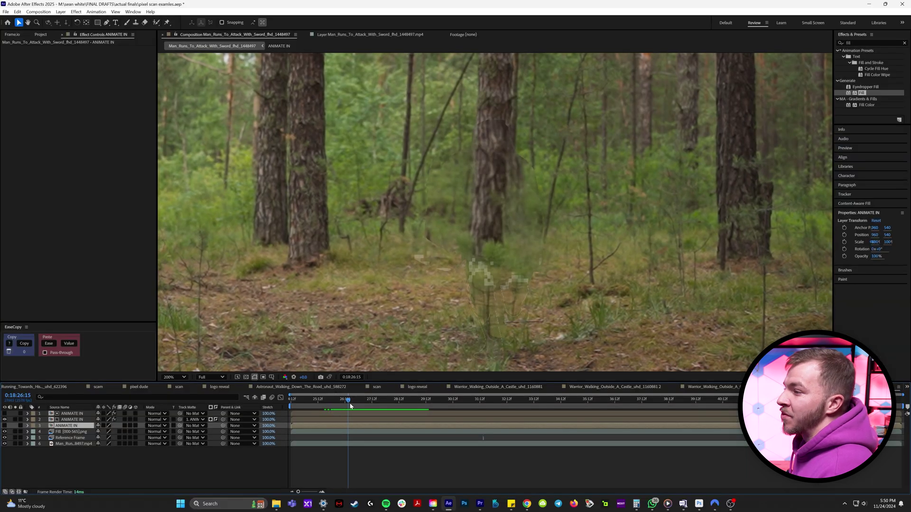
pyautogui.moveTo(350, 407); pyautogui.dragTo(382, 408)
pyautogui.scroll(2, 463, 306)
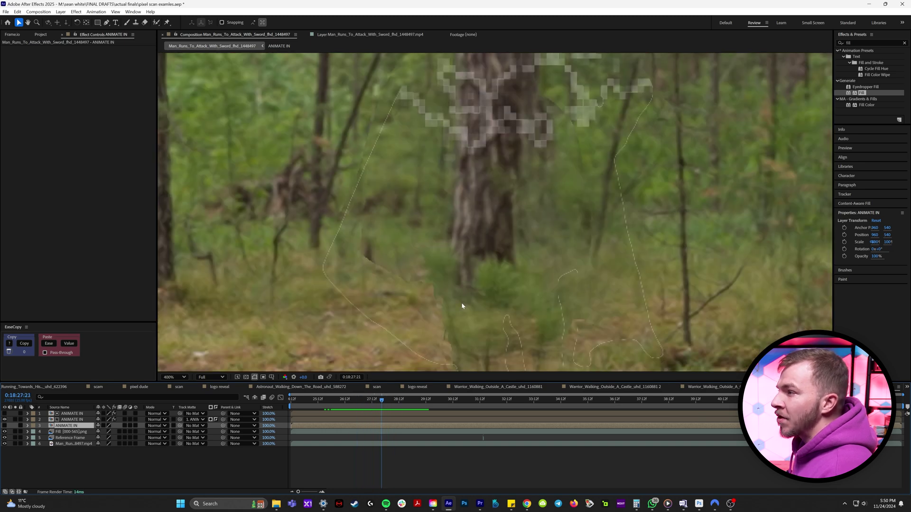
pyautogui.moveTo(461, 281); pyautogui.dragTo(387, 220)
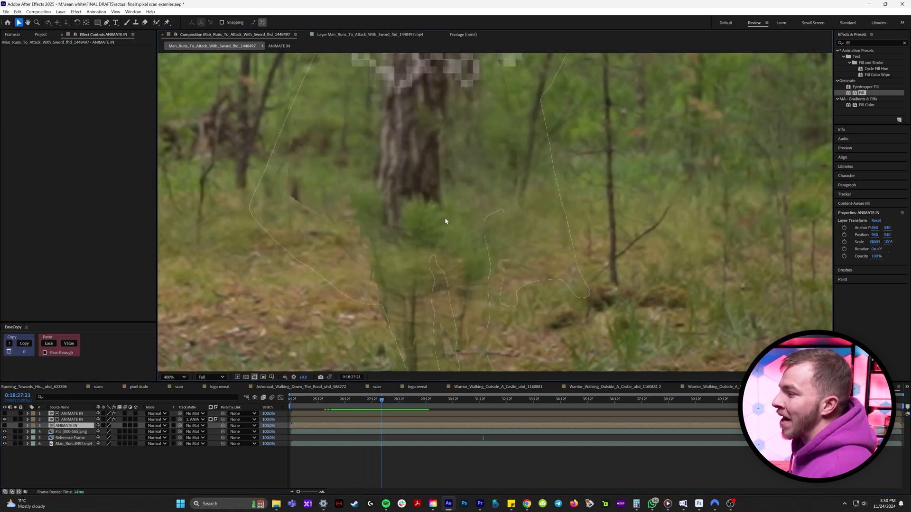
pyautogui.scroll(-2, 328, 266)
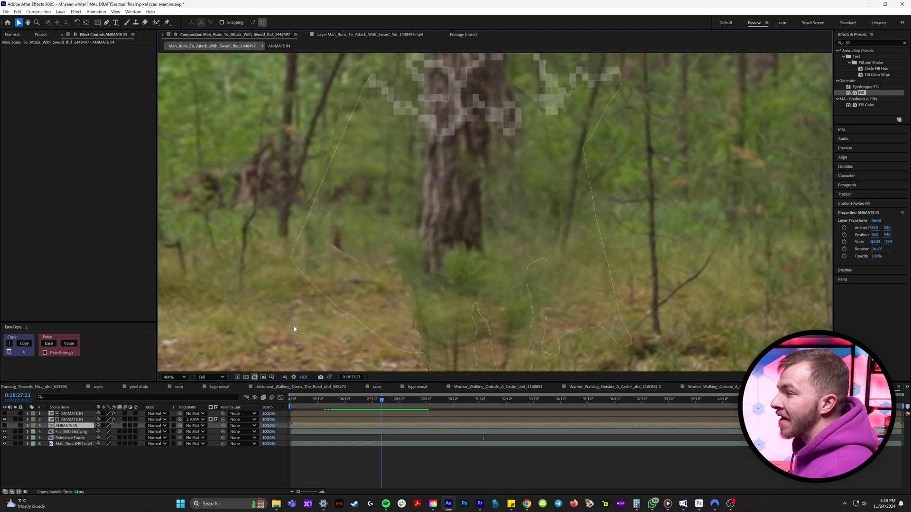
# Apply Minimax to the matted ANIMATE IN layer with the Minimum operation on the Alpha and Color channel
pyautogui.click(72, 420)
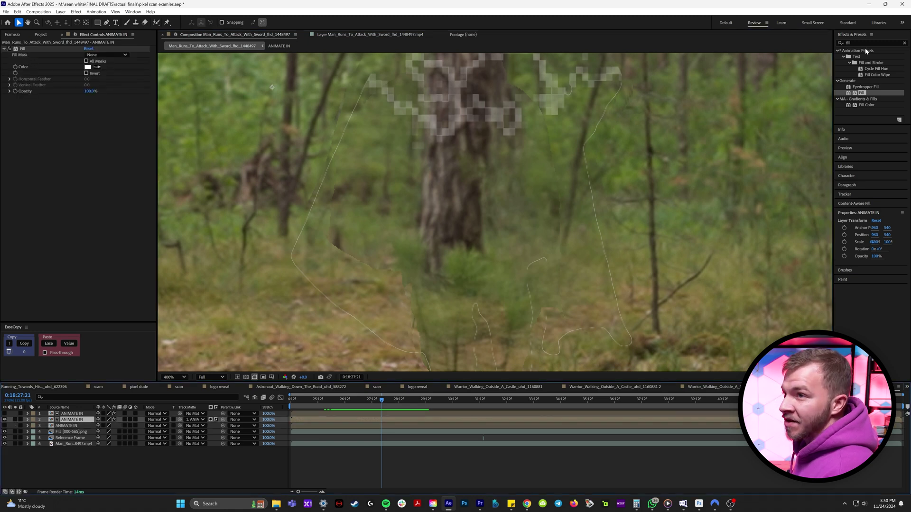
pyautogui.click(868, 44)
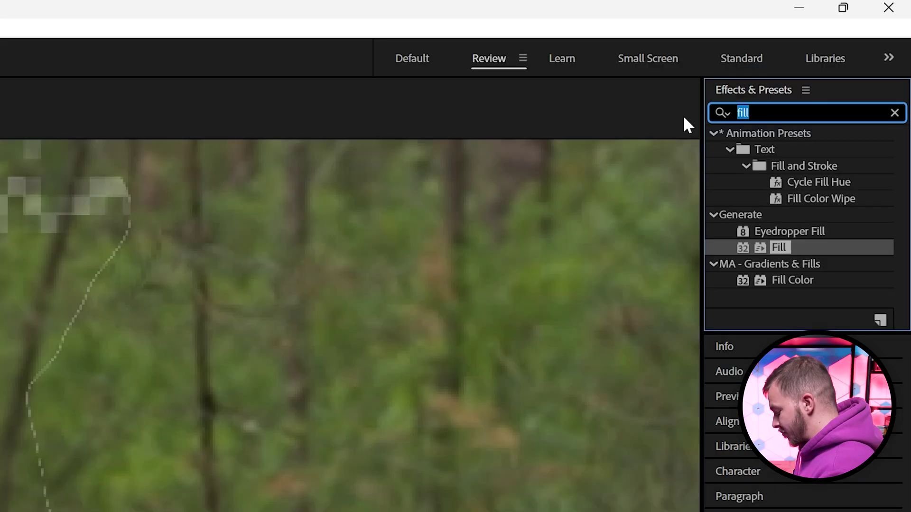
pyautogui.write('mini')
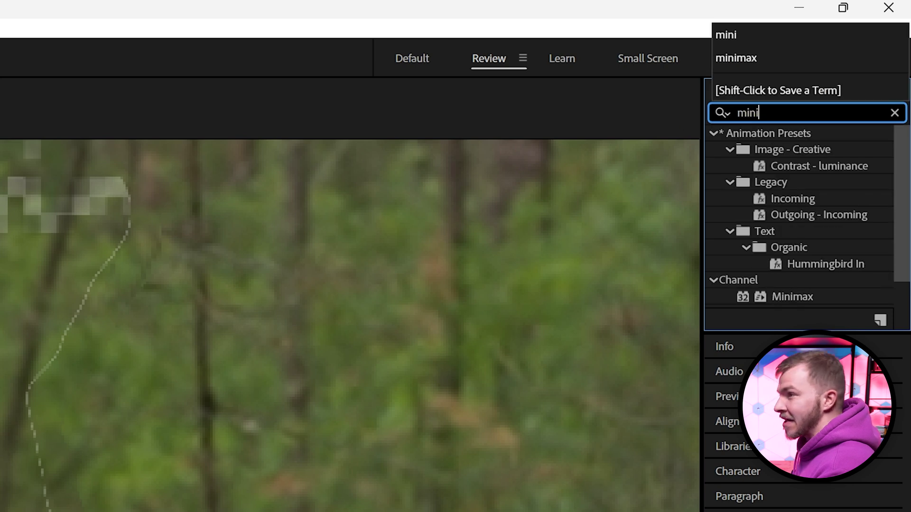
pyautogui.doubleClick(787, 150)
pyautogui.click(195, 147)
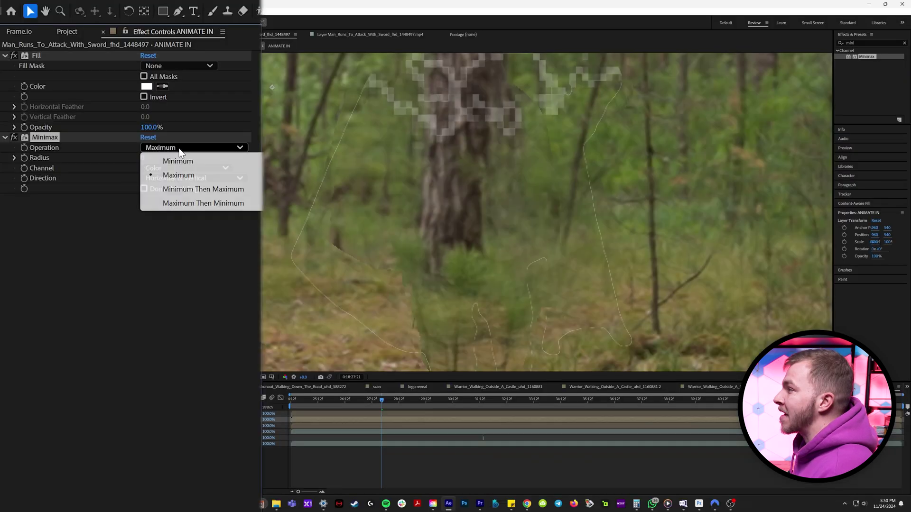
pyautogui.click(183, 160)
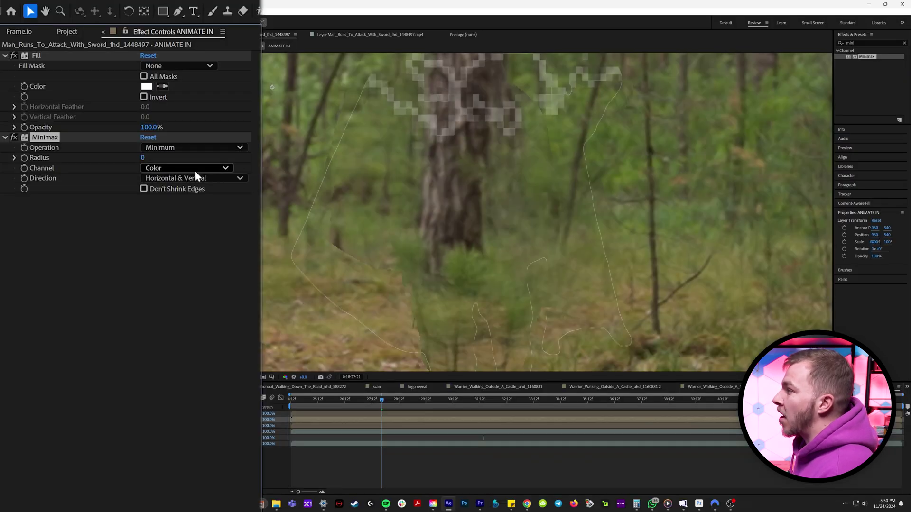
pyautogui.click(202, 169)
pyautogui.click(190, 196)
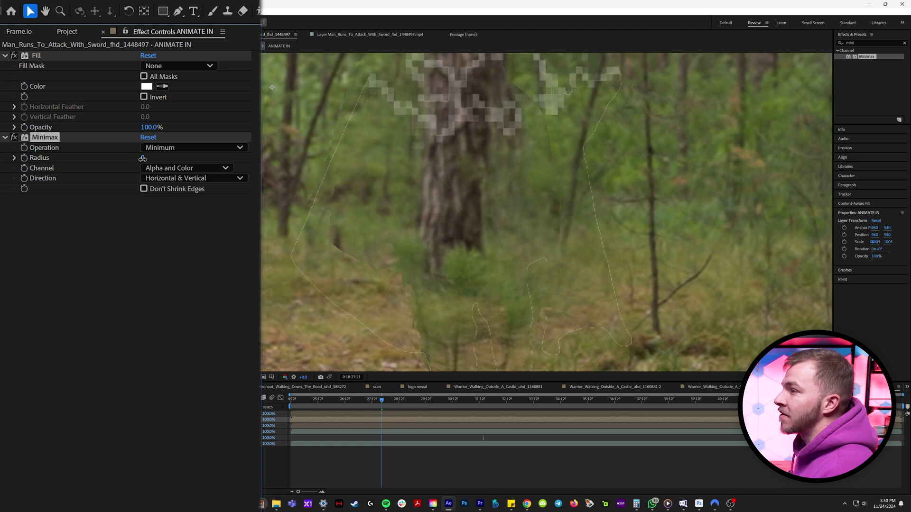
# Set the Minimax radius to 1 and scrub through the reveal to check the figure's outline
pyautogui.moveTo(141, 159); pyautogui.dragTo(144, 161)
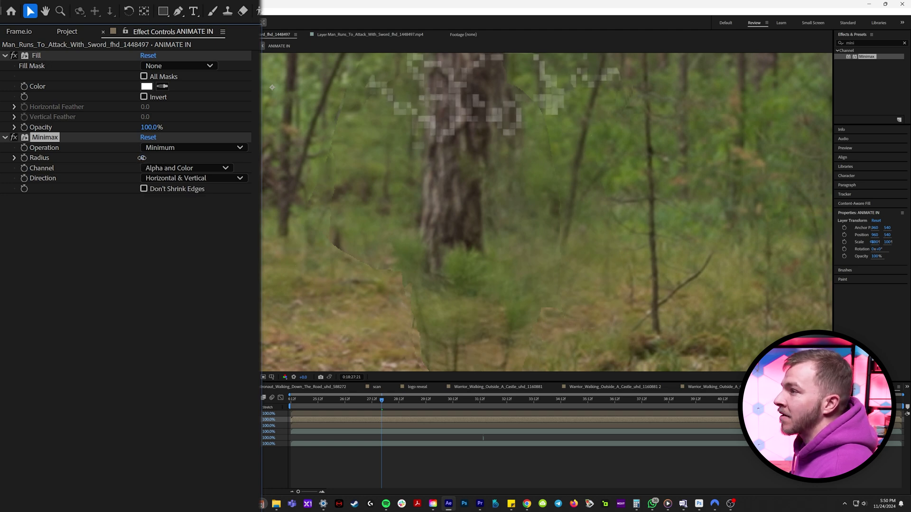
pyautogui.click(144, 158)
pyautogui.write('1')
pyautogui.press('Return')
pyautogui.scroll(-1, 562, 193)
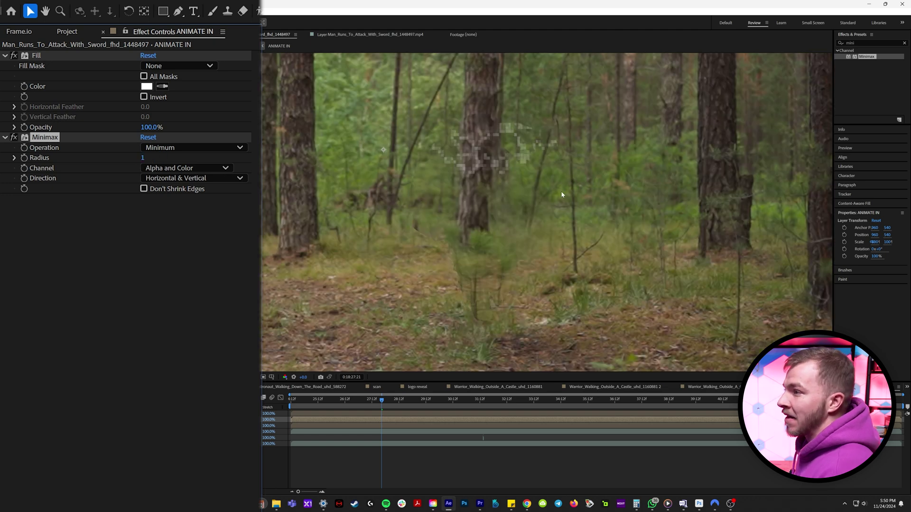
pyautogui.moveTo(343, 400); pyautogui.dragTo(360, 413)
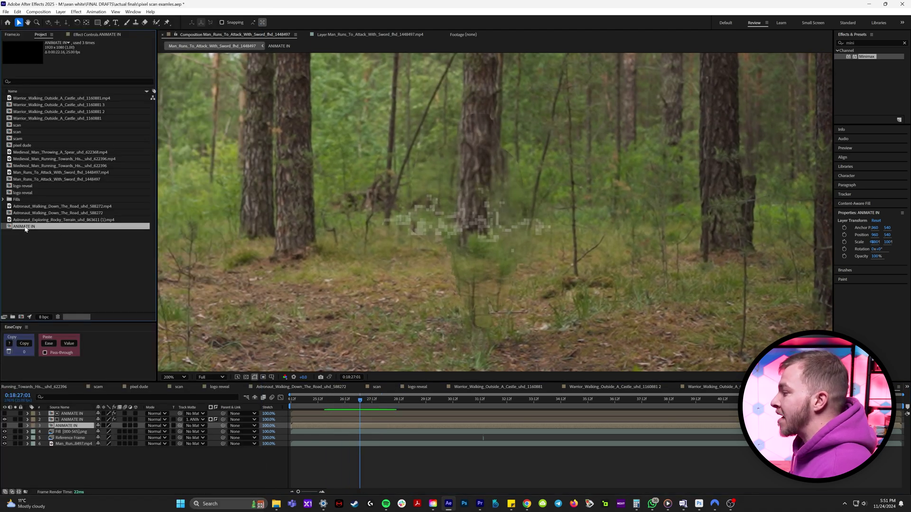
# Add the ANIMATE IN composition to the timeline beneath the matted pair and scrub through the reveal
pyautogui.moveTo(25, 228); pyautogui.dragTo(76, 428)
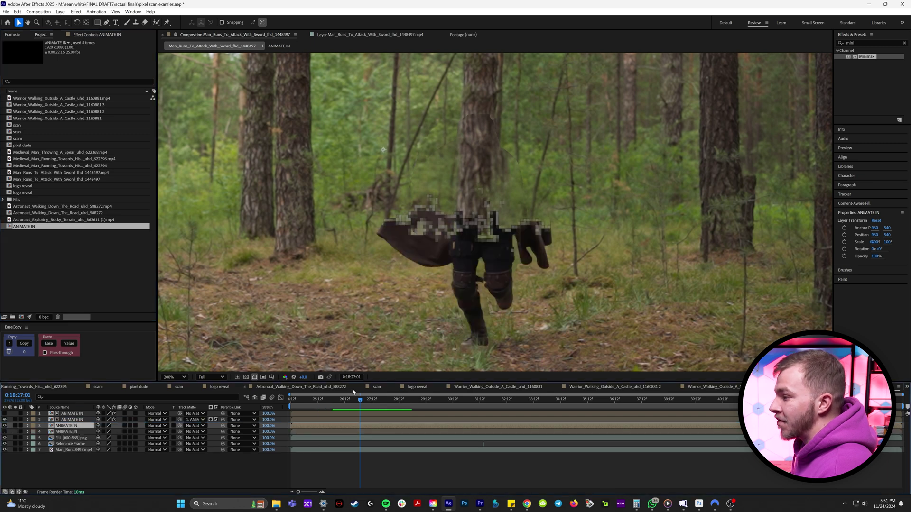
pyautogui.moveTo(354, 403)
pyautogui.mouseDown()
pyautogui.moveTo(380, 411)
pyautogui.moveTo(342, 412)
pyautogui.moveTo(374, 412)
pyautogui.moveTo(358, 412)
pyautogui.mouseUp()
# Isolate the matted ANIMATE IN layer and pre-compose it with its matte as DIGITAL FADE, moving all attributes, and preview it
pyautogui.click(15, 419)
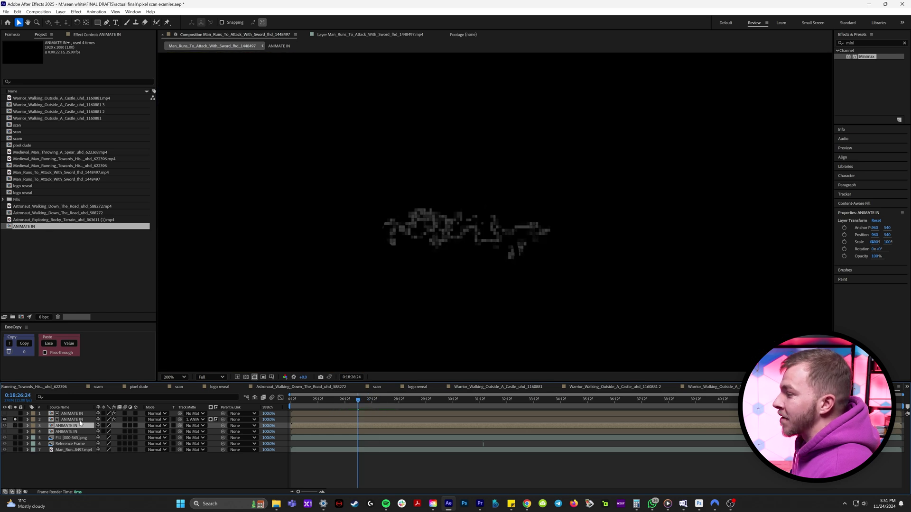
pyautogui.keyDown('ctrl'); pyautogui.click(66, 414); pyautogui.keyUp('ctrl')
pyautogui.click(65, 420)
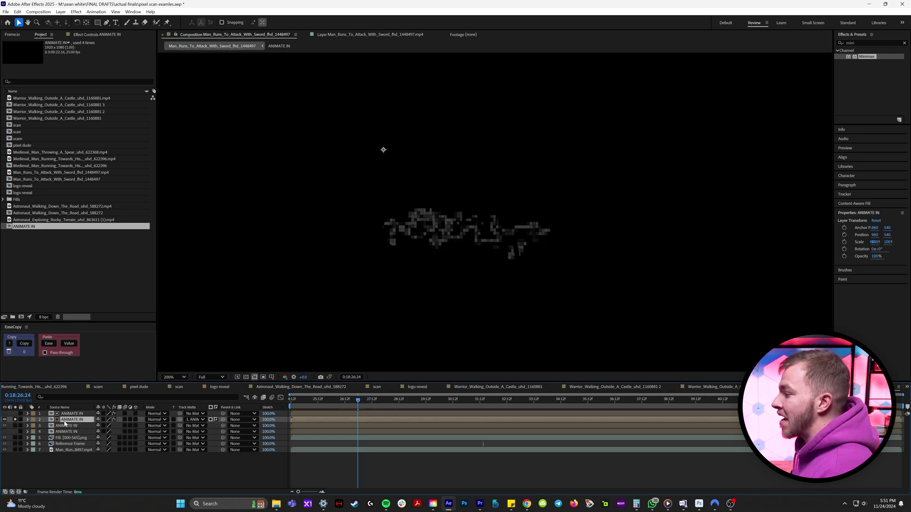
pyautogui.keyDown('ctrl'); pyautogui.click(71, 414); pyautogui.keyUp('ctrl')
pyautogui.moveTo(358, 409)
pyautogui.mouseDown()
pyautogui.moveTo(344, 412)
pyautogui.moveTo(380, 413)
pyautogui.moveTo(358, 413)
pyautogui.mouseUp()
pyautogui.rightClick(74, 423)
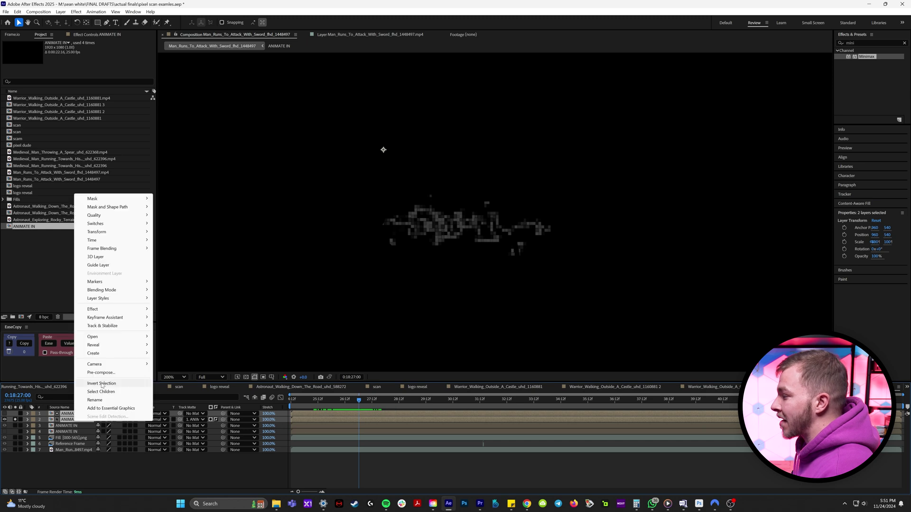
pyautogui.click(102, 383)
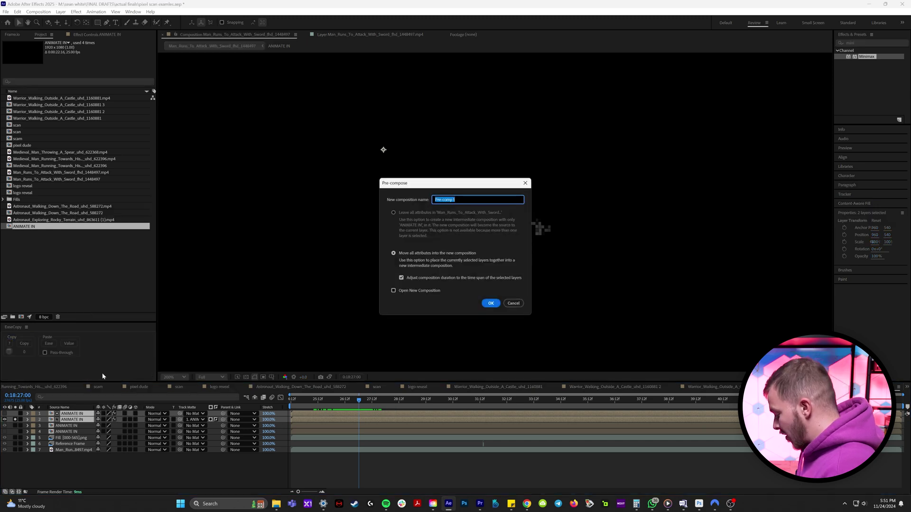
pyautogui.write('DIGITAL FADE')
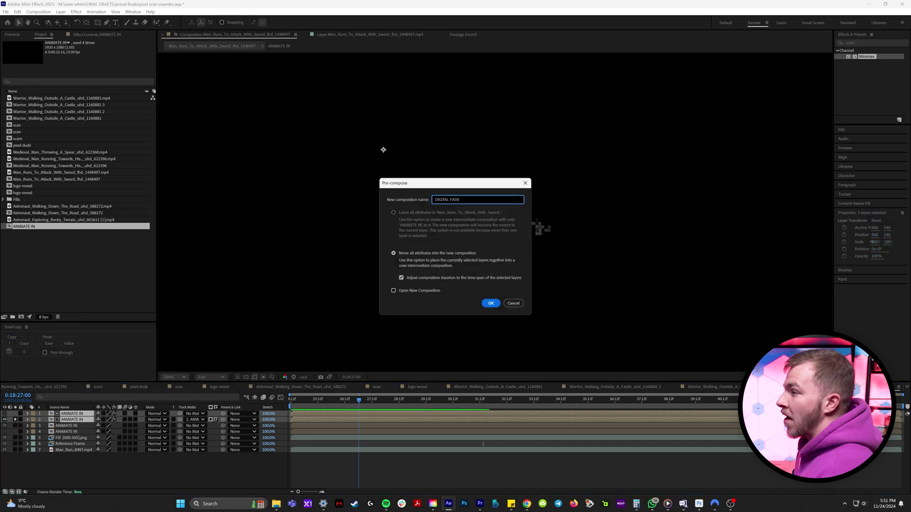
pyautogui.click(490, 303)
pyautogui.moveTo(301, 400); pyautogui.dragTo(407, 408)
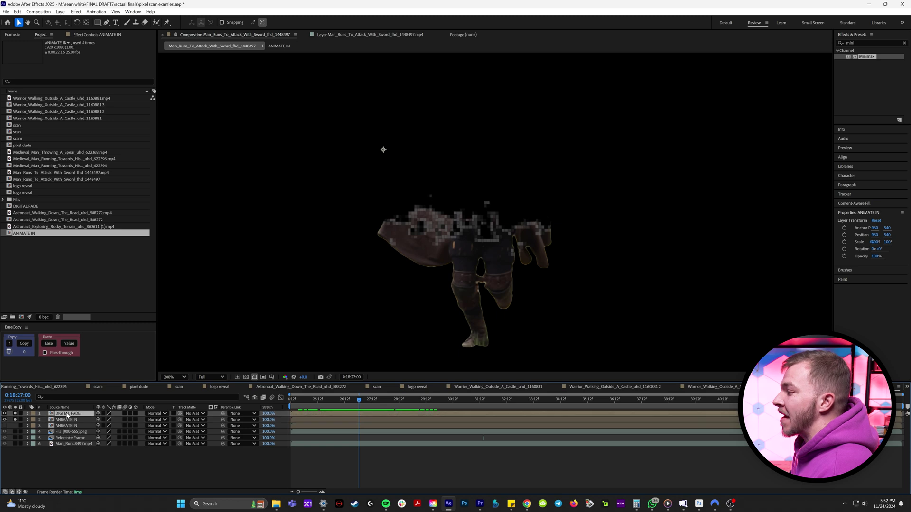
# Apply CC Glass to the DIGITAL FADE layer and base its surface bump map on the Alpha property
pyautogui.click(870, 42)
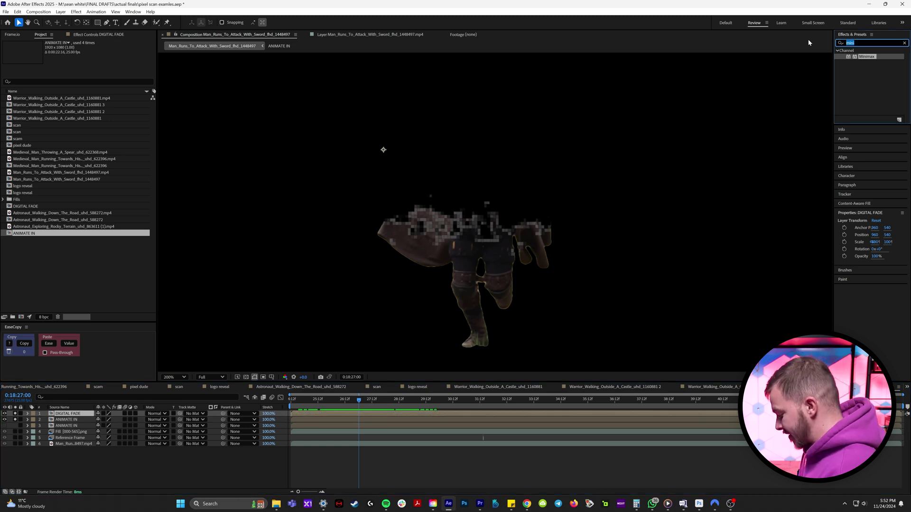
pyautogui.write('glass')
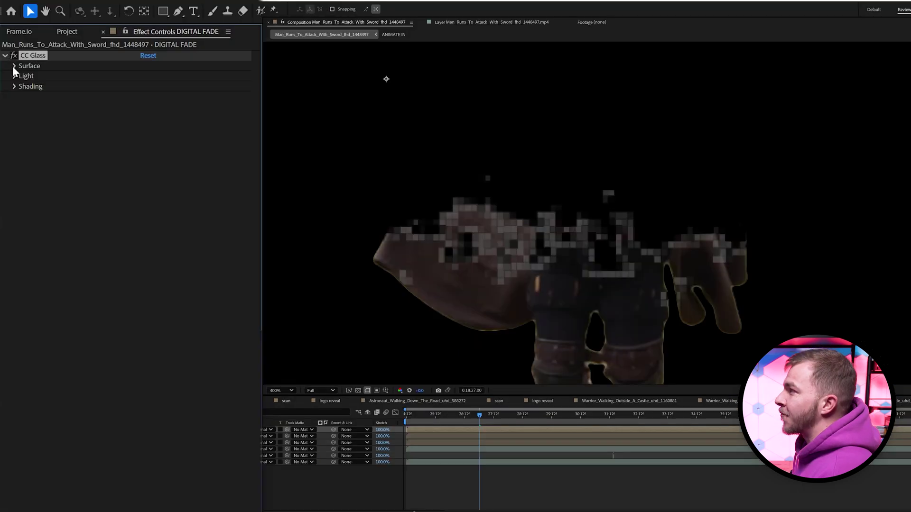
pyautogui.click(13, 66)
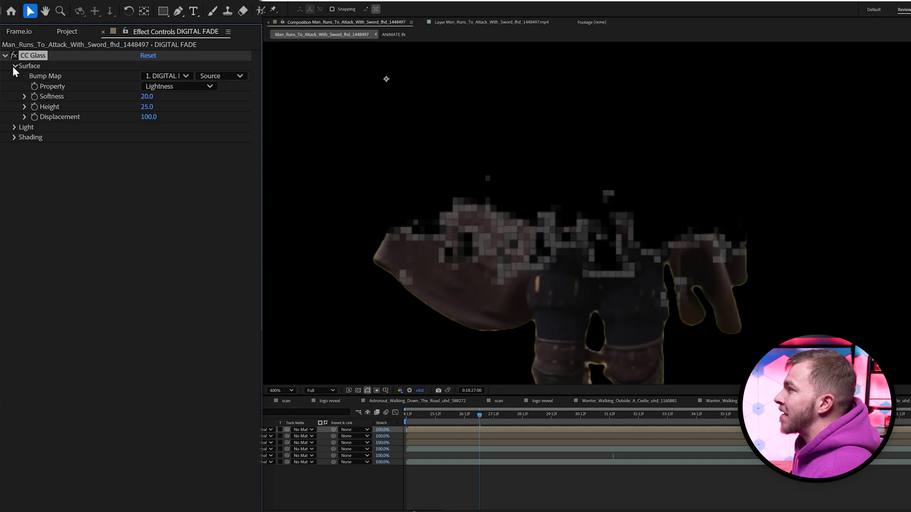
pyautogui.click(168, 87)
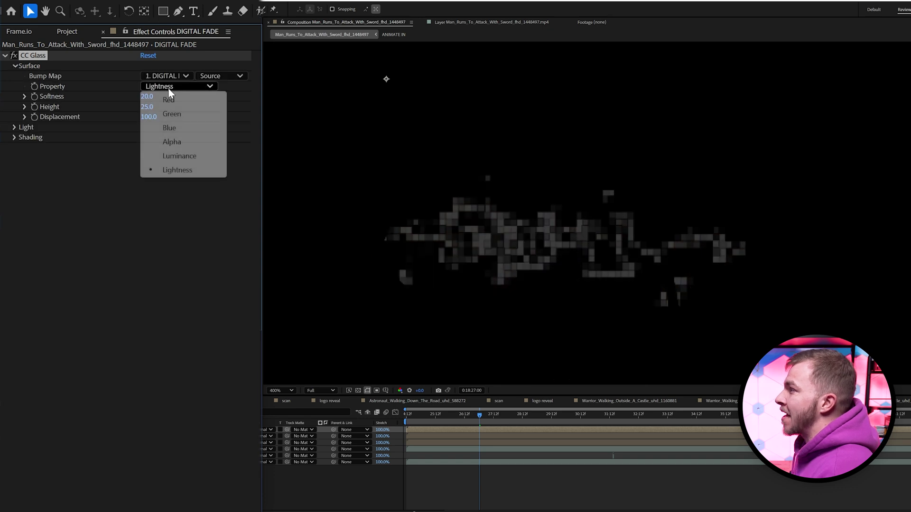
pyautogui.click(195, 145)
# Set the CC Glass softness to 0, height to -50 and displacement to 200, and preview the glassy pixels
pyautogui.click(146, 97)
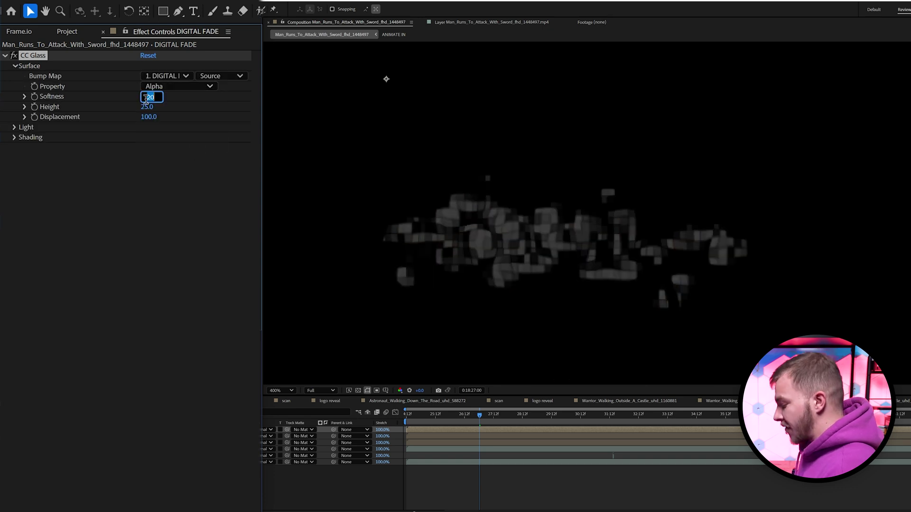
pyautogui.write('0')
pyautogui.press('Return')
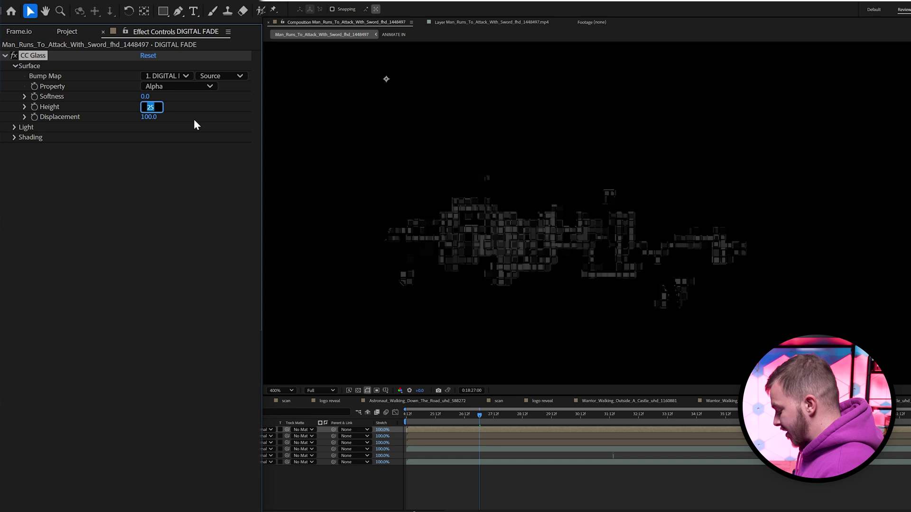
pyautogui.write('-50')
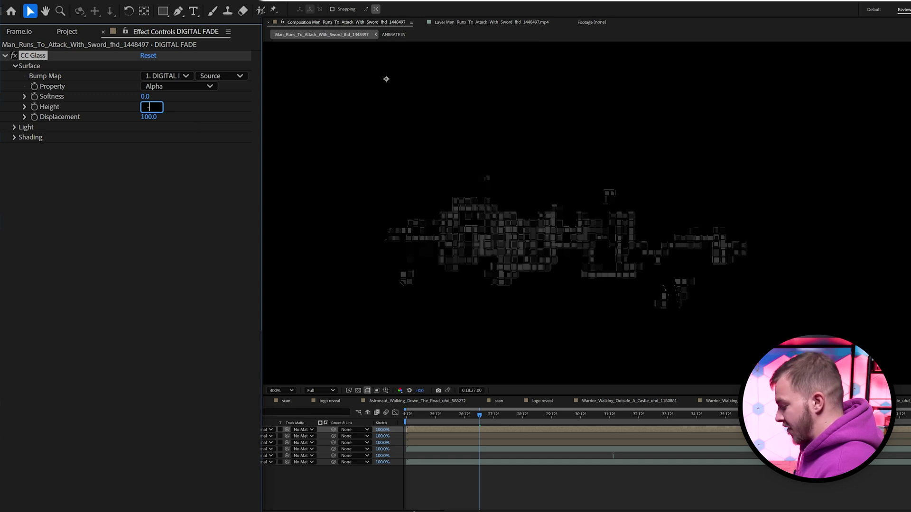
pyautogui.press('Return')
pyautogui.click(149, 117)
pyautogui.write('200')
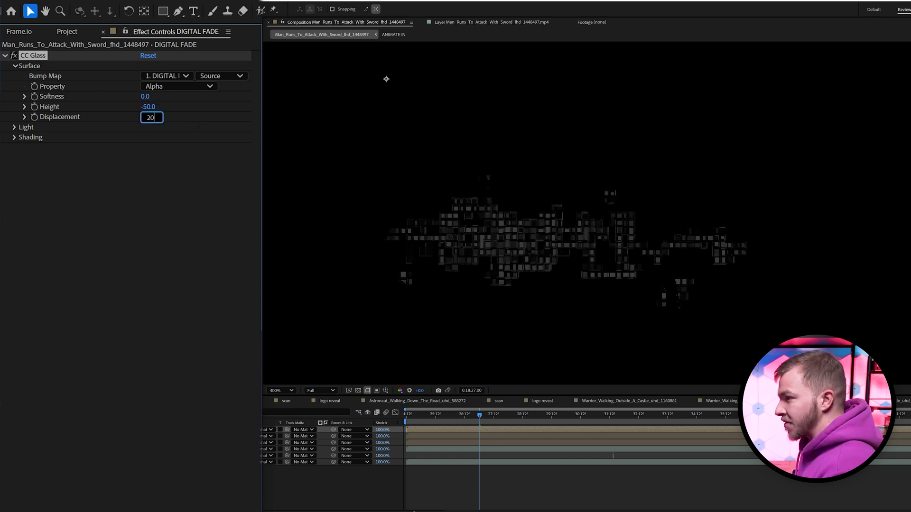
pyautogui.press('Return')
pyautogui.click(486, 418)
pyautogui.moveTo(485, 418)
pyautogui.mouseDown()
pyautogui.moveTo(468, 416)
pyautogui.moveTo(494, 419)
pyautogui.moveTo(484, 418)
pyautogui.mouseUp()
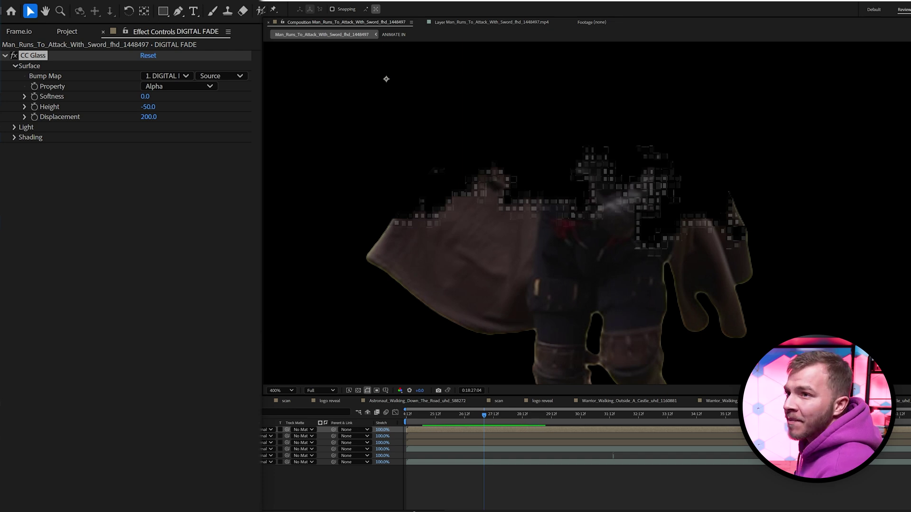
# Apply Displacement Map to the DIGITAL FADE layer with a max horizontal displacement of 100 and vertical of 0
pyautogui.moveTo(902, 81); pyautogui.dragTo(189, 263)
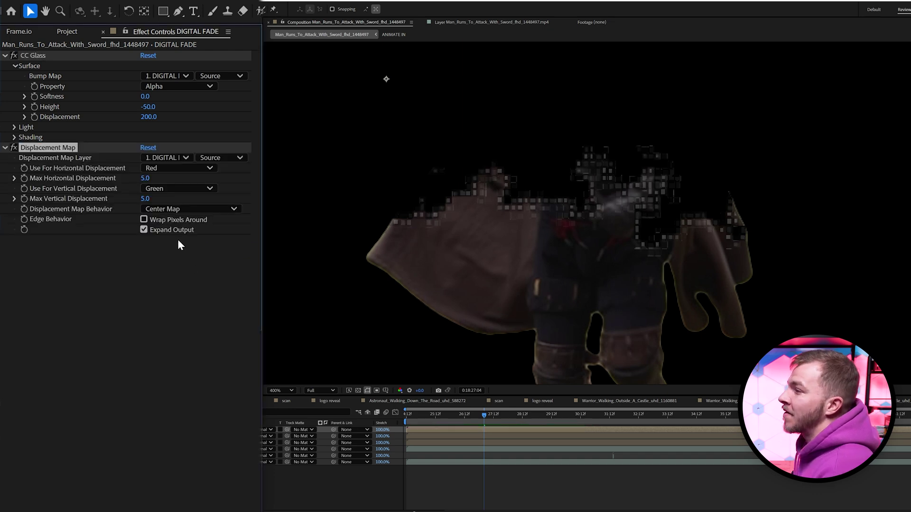
pyautogui.click(146, 178)
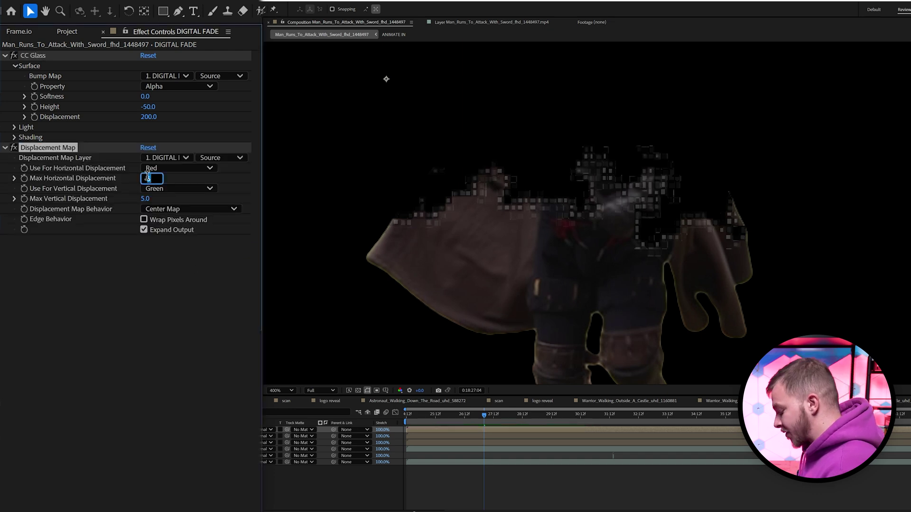
pyautogui.press('Return')
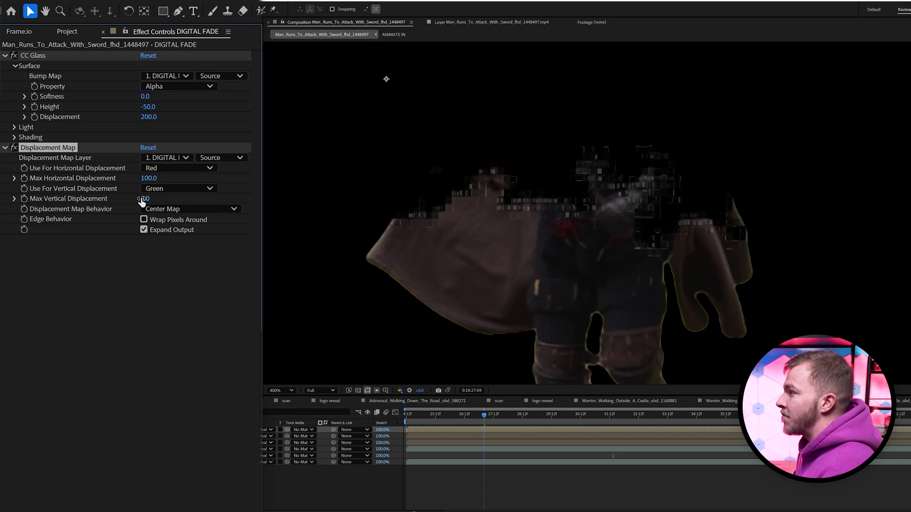
pyautogui.click(143, 199)
pyautogui.press('Return')
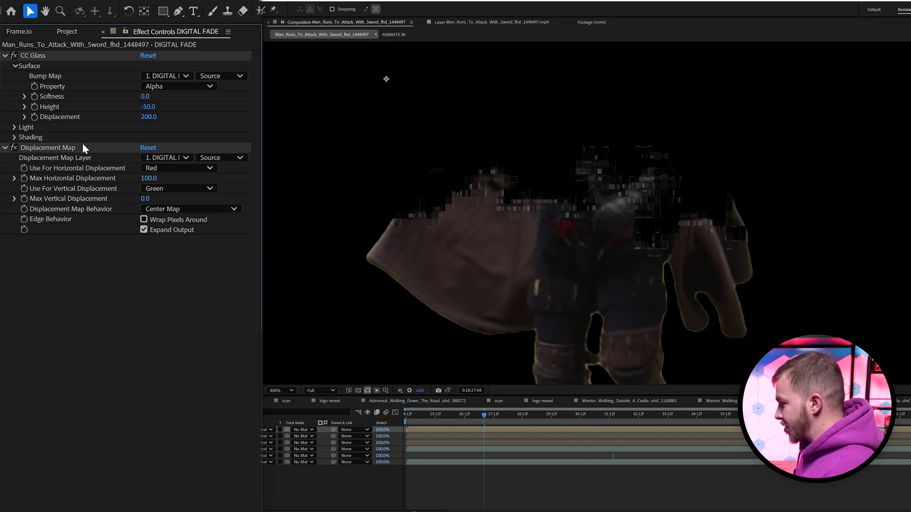
# Duplicate the Displacement Map effect, set the copy's max horizontal displacement to -200 and preview the reveal
pyautogui.click(39, 150)
pyautogui.hotkey('ctrl', 'd')
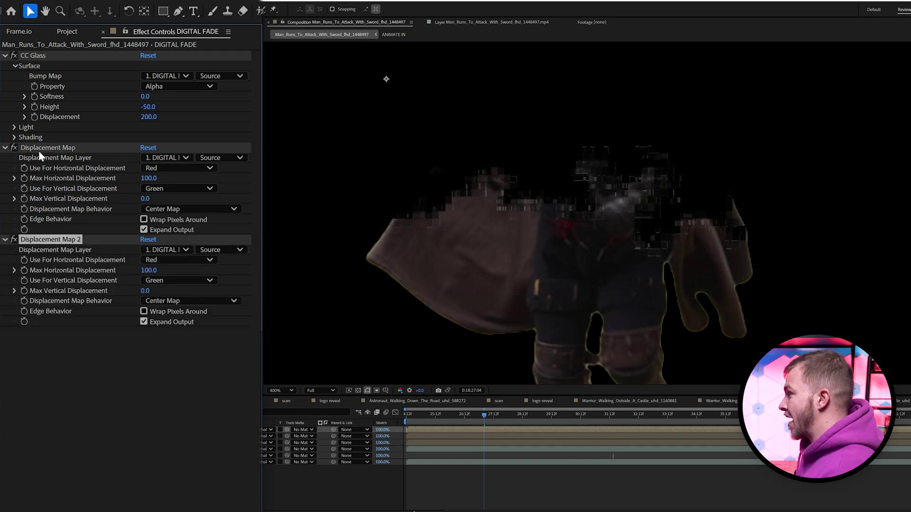
pyautogui.click(147, 270)
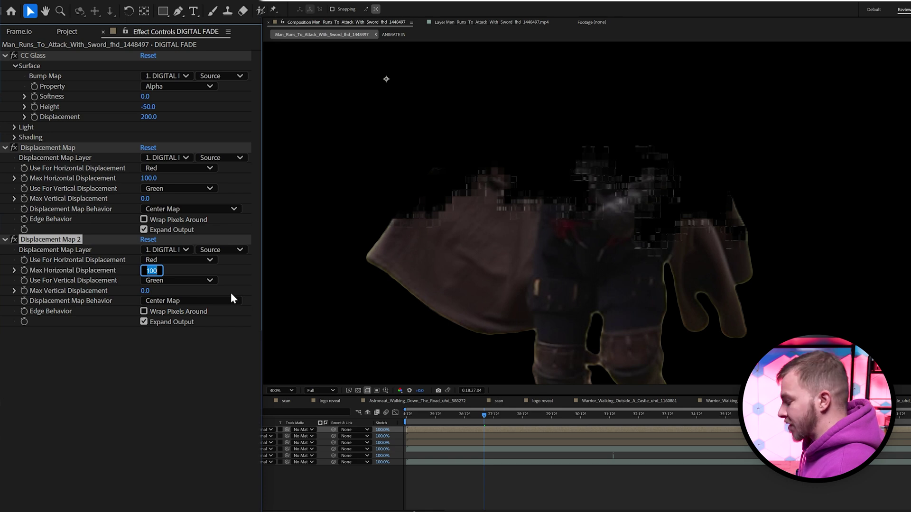
pyautogui.write('-200')
pyautogui.press('Return')
pyautogui.press(',')
pyautogui.click(457, 415)
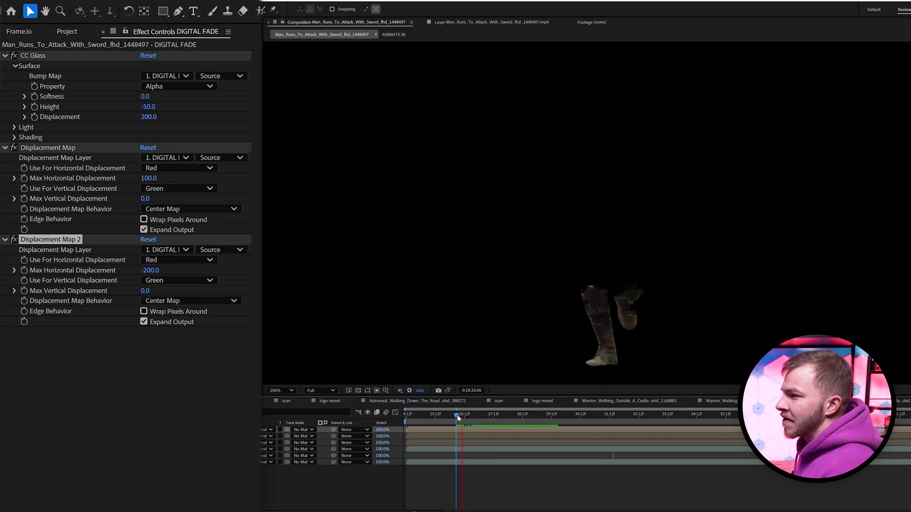
# Apply Colorama to the DIGITAL FADE layer and check the colored pixels at several frames of the reveal
pyautogui.click(465, 414)
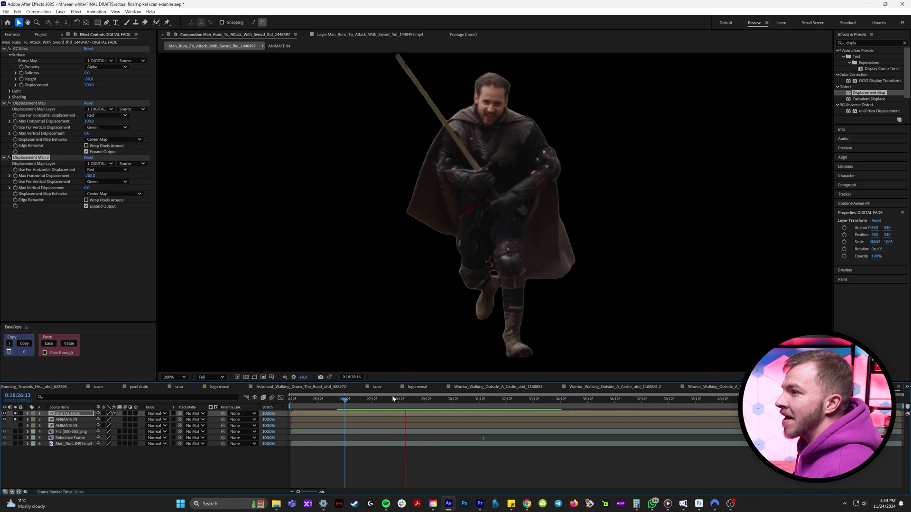
pyautogui.click(363, 399)
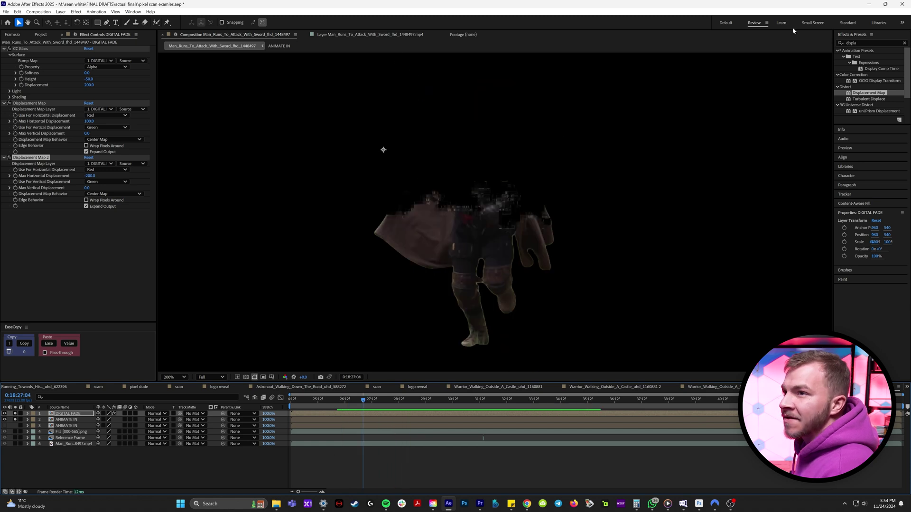
pyautogui.hotkey('ctrl', '5')
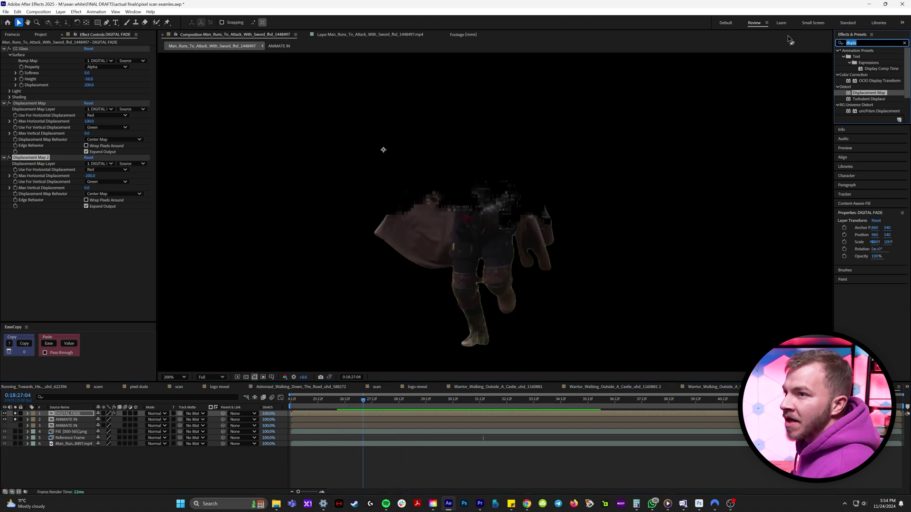
pyautogui.write('colora')
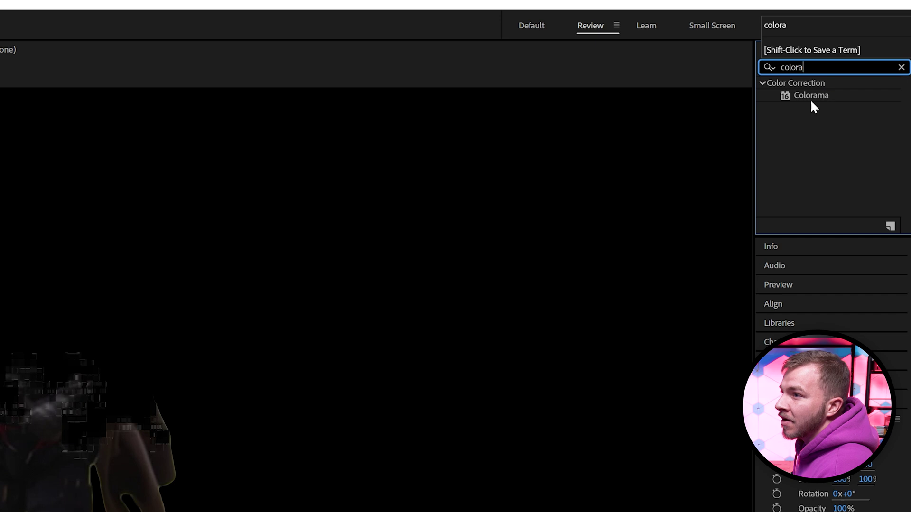
pyautogui.doubleClick(811, 102)
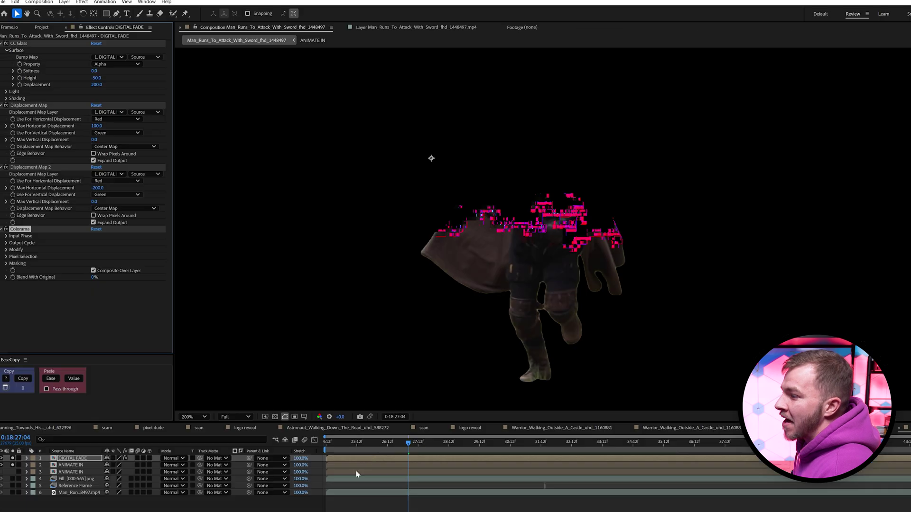
pyautogui.moveTo(400, 450)
pyautogui.mouseDown()
pyautogui.moveTo(431, 443)
pyautogui.moveTo(391, 445)
pyautogui.mouseUp()
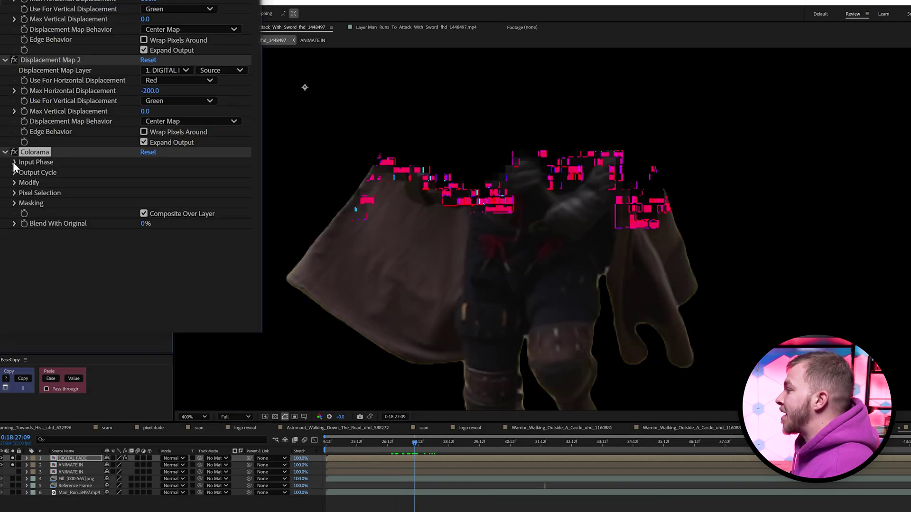
# Set Colorama's Add Phase to the DIGITAL FADE layer, turn off Modify Alpha and check the edge pixels
pyautogui.click(14, 162)
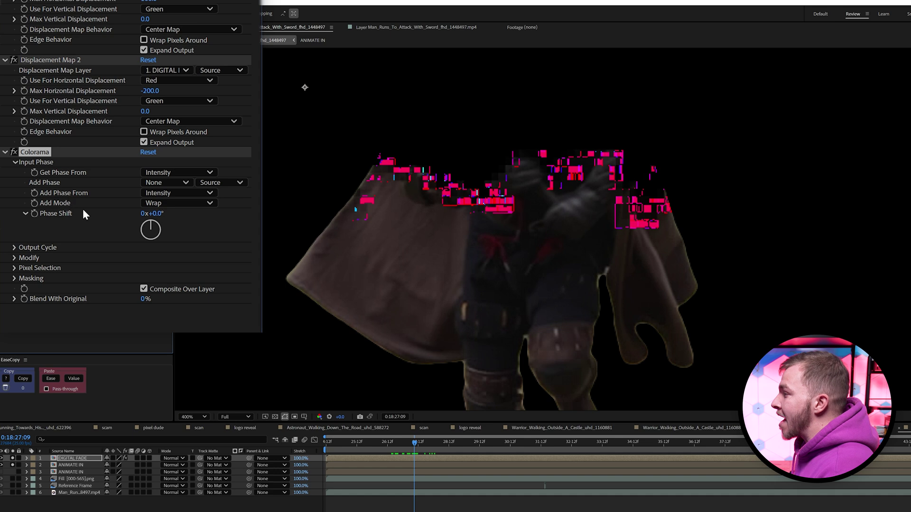
pyautogui.click(19, 191)
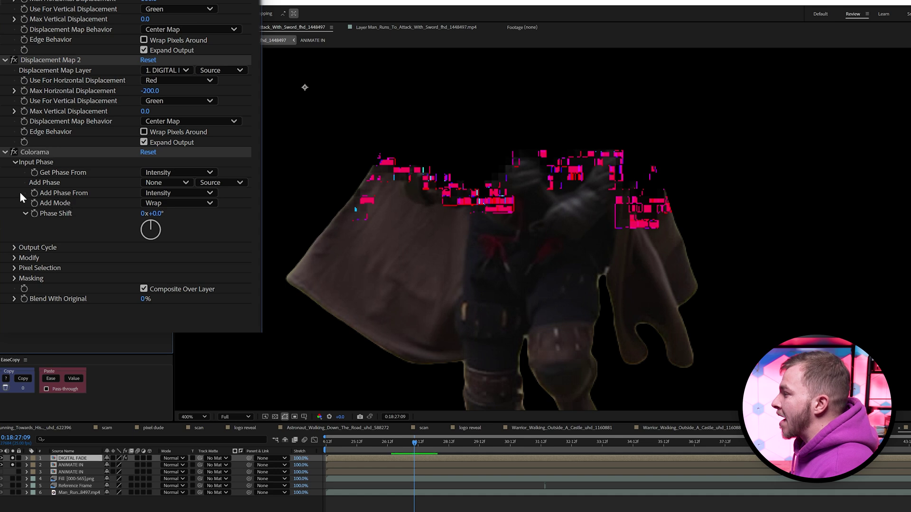
pyautogui.click(179, 183)
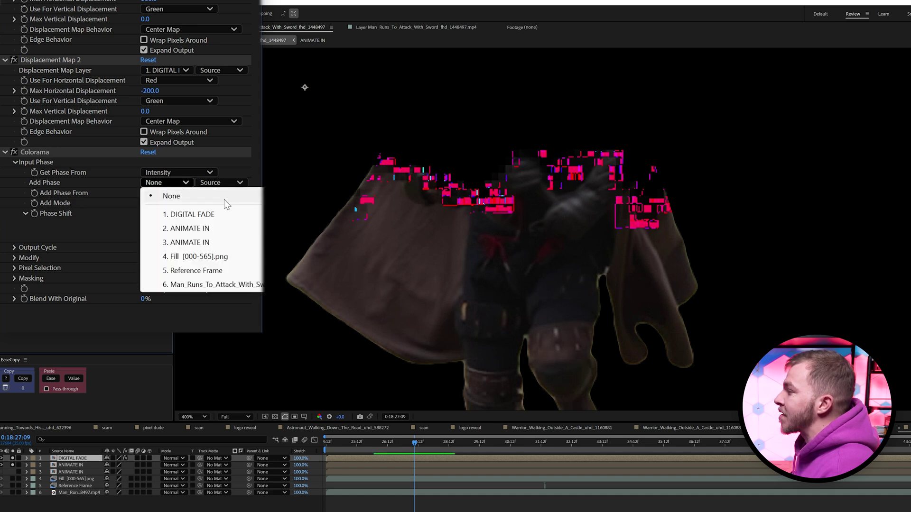
pyautogui.click(217, 216)
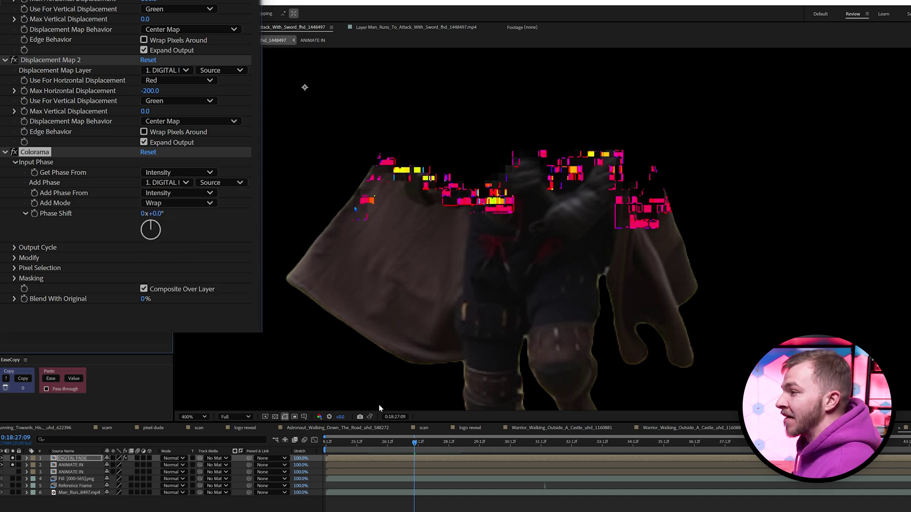
pyautogui.click(14, 258)
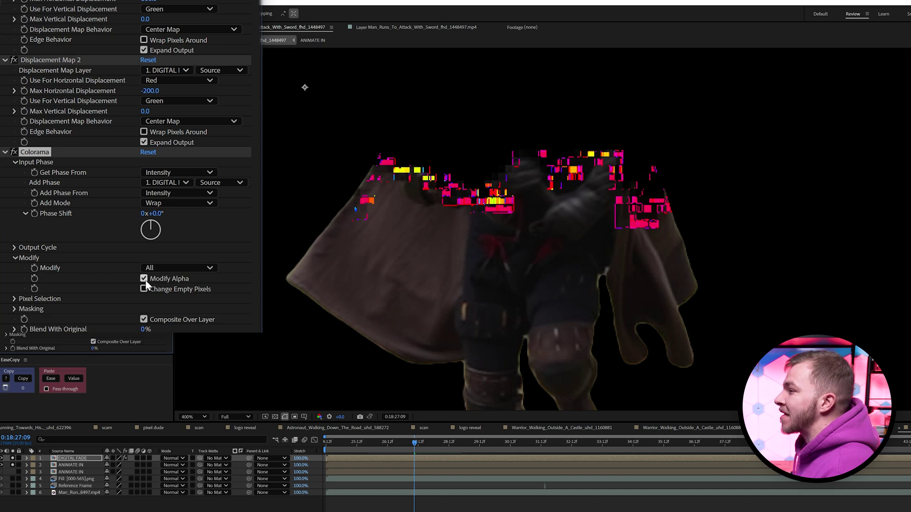
pyautogui.moveTo(414, 444)
pyautogui.mouseDown()
pyautogui.moveTo(428, 445)
pyautogui.moveTo(405, 445)
pyautogui.mouseUp()
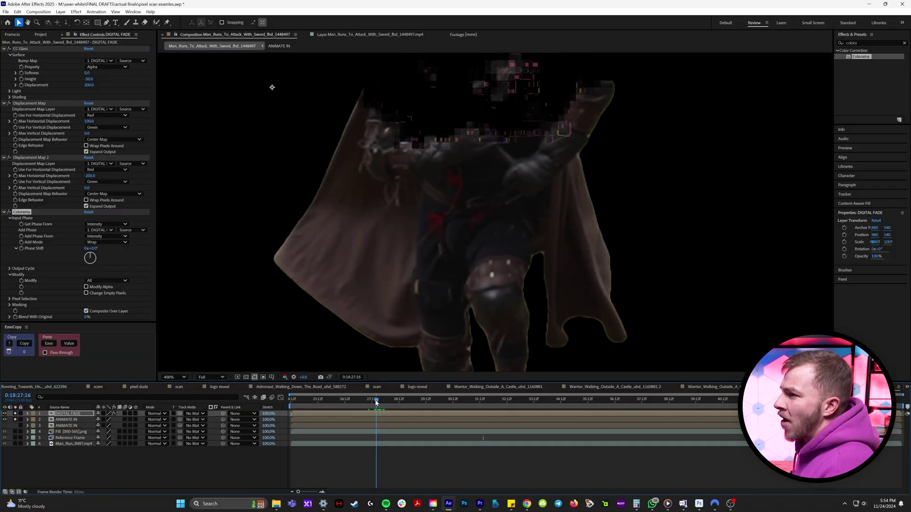
pyautogui.moveTo(360, 402)
pyautogui.mouseDown()
pyautogui.moveTo(386, 404)
pyautogui.moveTo(371, 403)
pyautogui.mouseUp()
pyautogui.scroll(-2, 452, 274)
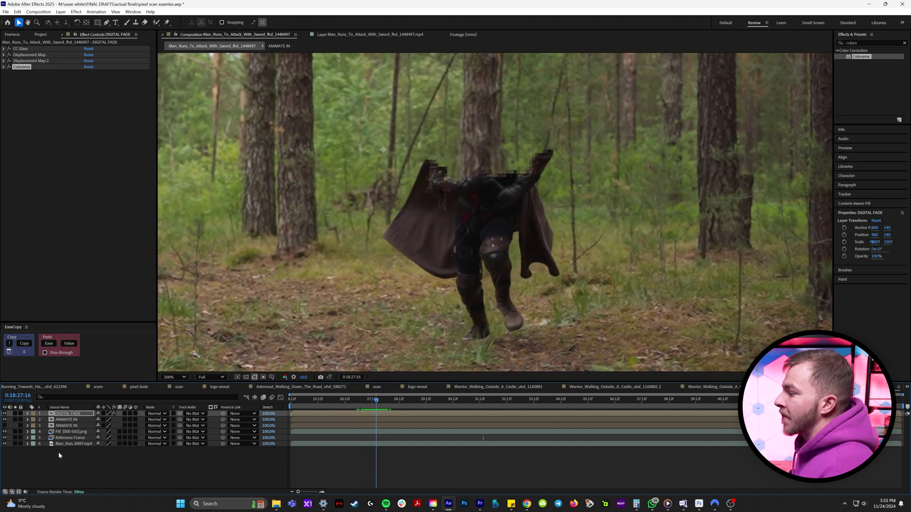
# Toggle solo on the DIGITAL FADE layer to check it, and set its blending mode to Add
pyautogui.click(16, 414)
pyautogui.click(16, 414)
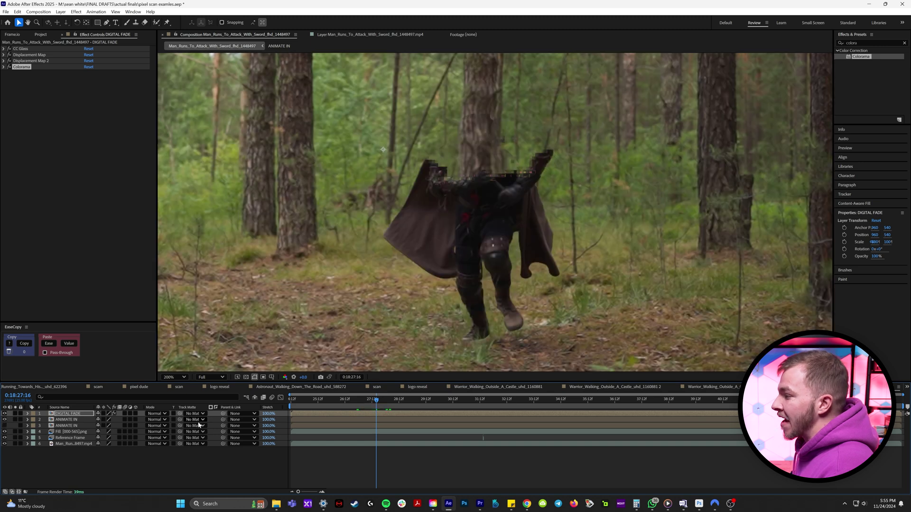
pyautogui.click(157, 414)
pyautogui.click(177, 162)
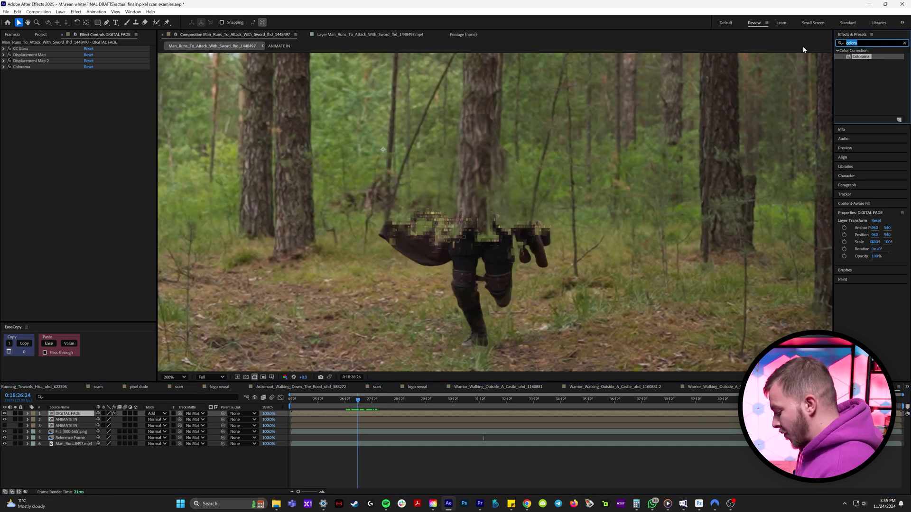
# Apply Deep Glow to the DIGITAL FADE layer with a radius of 742 and an exposure of 3.41, and preview the glow
pyautogui.write('deep')
pyautogui.doubleClick(862, 74)
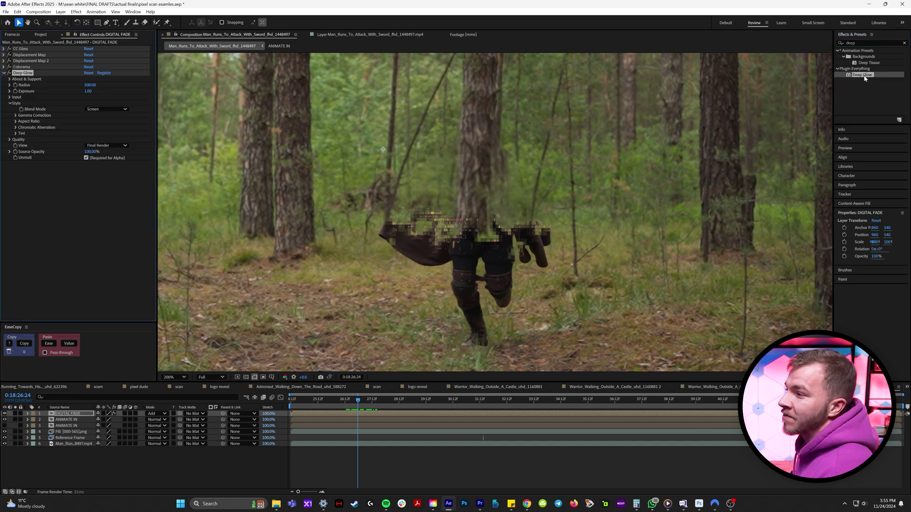
pyautogui.moveTo(358, 401); pyautogui.dragTo(383, 410)
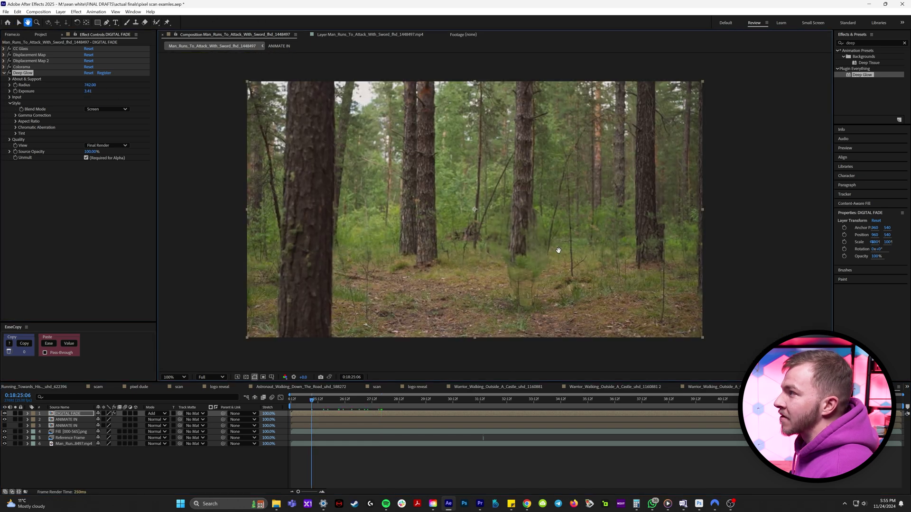
pyautogui.press('space')
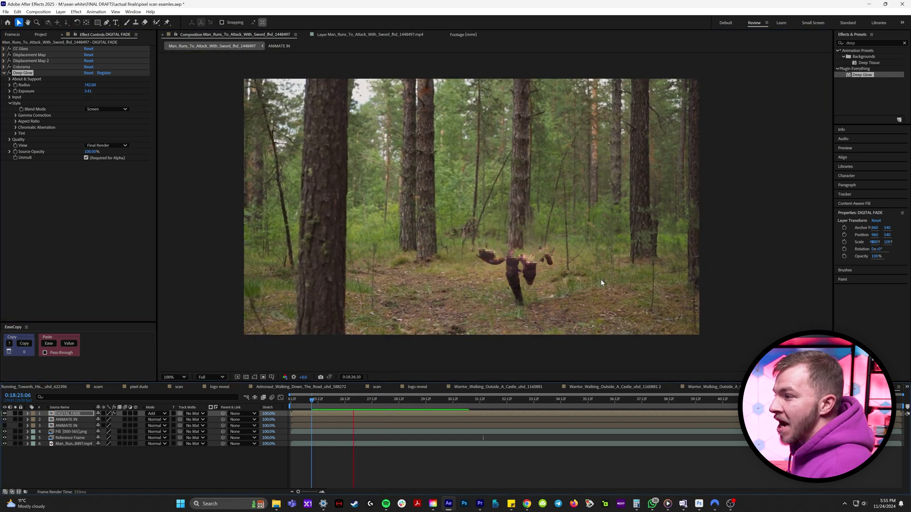
pyautogui.scroll(1, 604, 290)
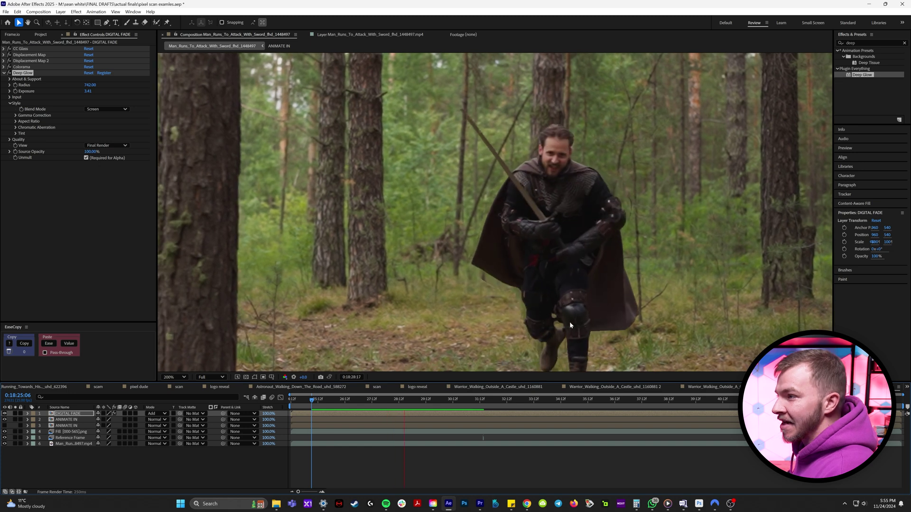
pyautogui.scroll(1, 598, 283)
pyautogui.moveTo(599, 283); pyautogui.dragTo(549, 207)
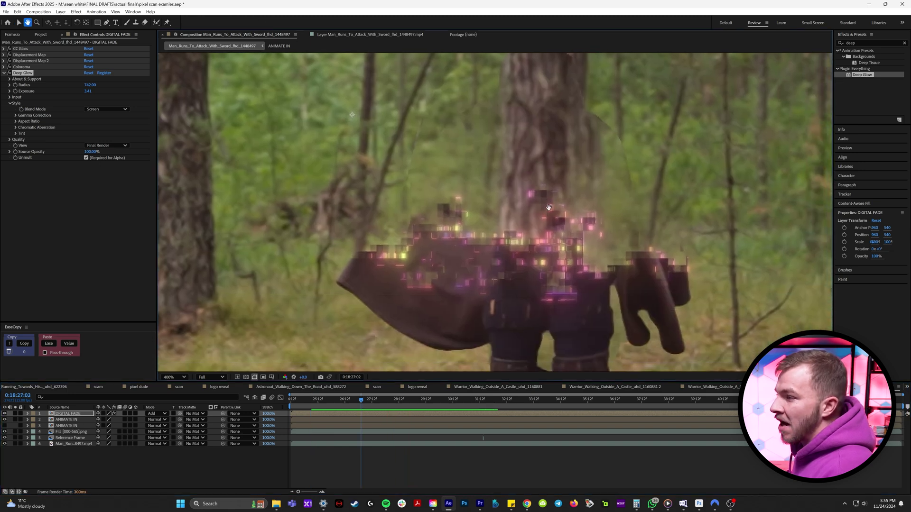
# In the nested ANIMATE IN composition, set Shape Layer 1's Mosaic to 100 horizontal blocks and 50 vertical blocks
pyautogui.doubleClick(368, 417)
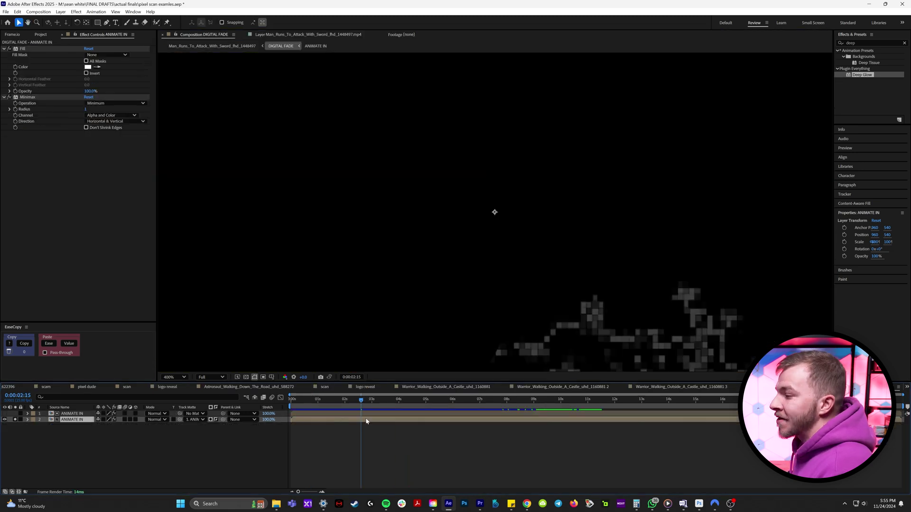
pyautogui.doubleClick(366, 421)
pyautogui.scroll(-1, 522, 273)
pyautogui.moveTo(514, 271); pyautogui.dragTo(397, 226)
pyautogui.press('v')
pyautogui.click(73, 413)
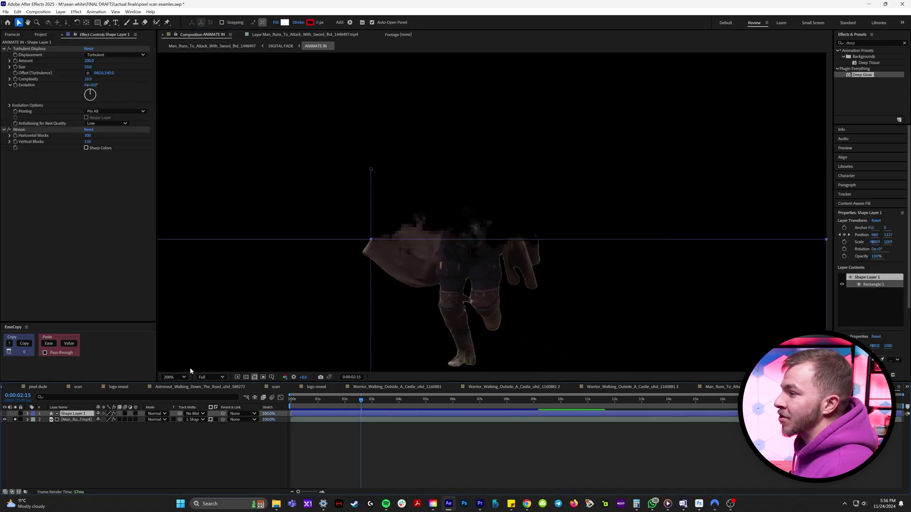
pyautogui.press('.')
pyautogui.moveTo(377, 278); pyautogui.dragTo(400, 269)
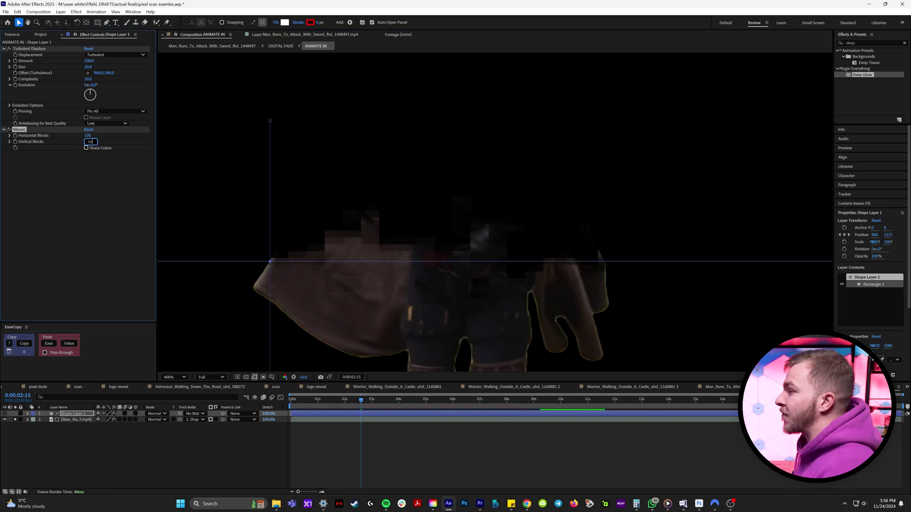
pyautogui.click(378, 465)
# Trim the main composition's work area around the reveal and preview the larger glowing pixels
pyautogui.moveTo(362, 399); pyautogui.dragTo(380, 404)
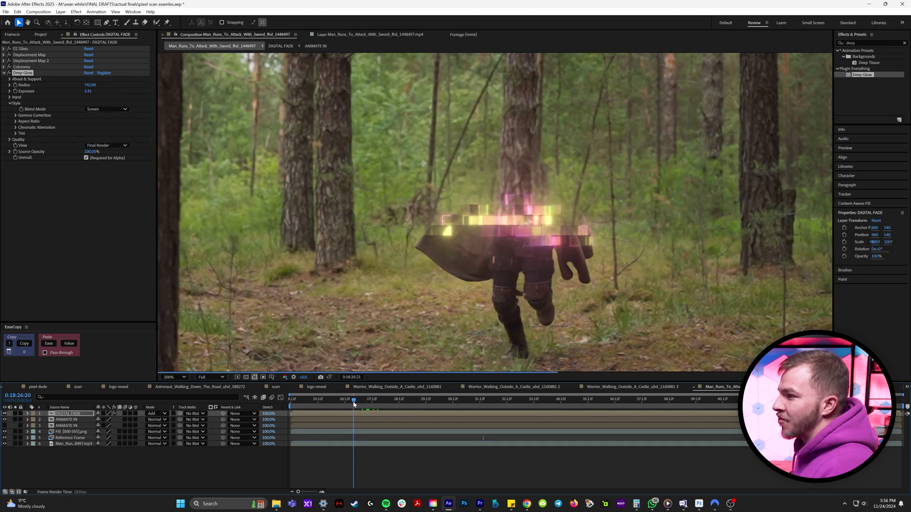
pyautogui.moveTo(353, 403); pyautogui.dragTo(379, 406)
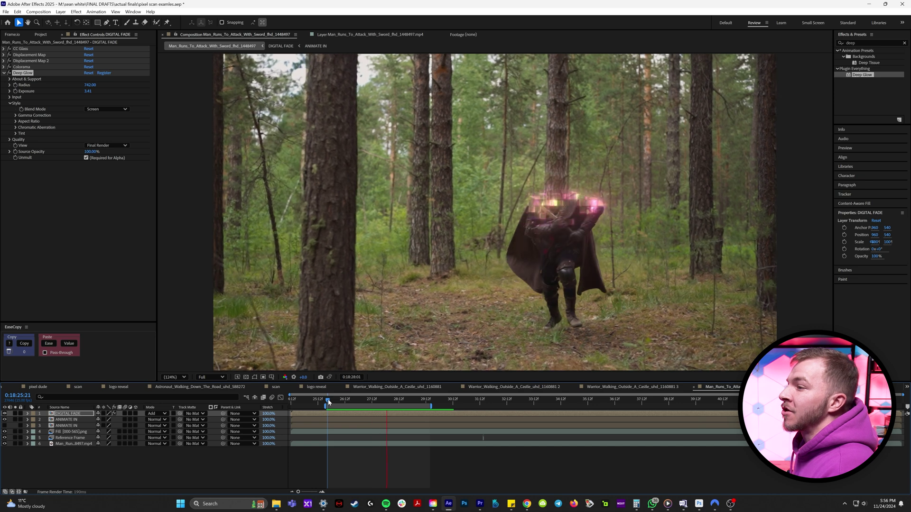
pyautogui.click(59, 278)
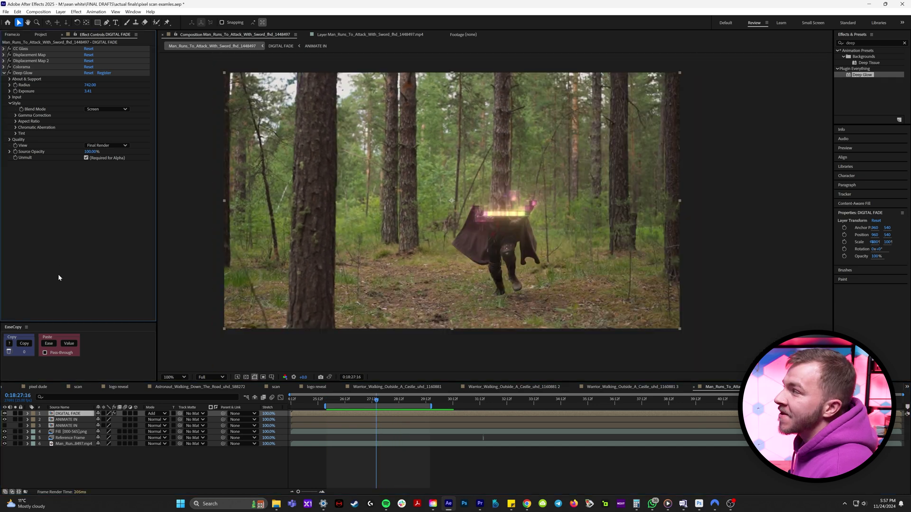
# Try the Solarize Red and Ramp Red preset palettes for Colorama's output cycle
pyautogui.click(4, 67)
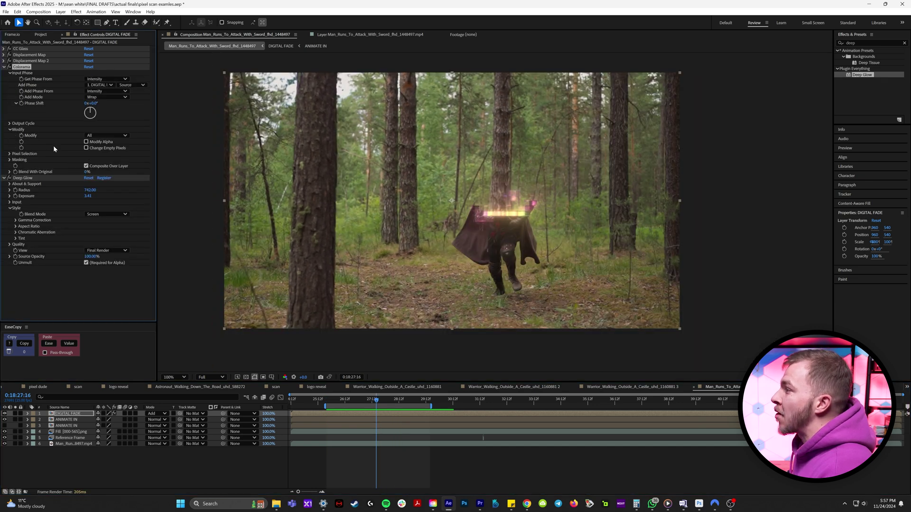
pyautogui.click(10, 123)
pyautogui.click(113, 129)
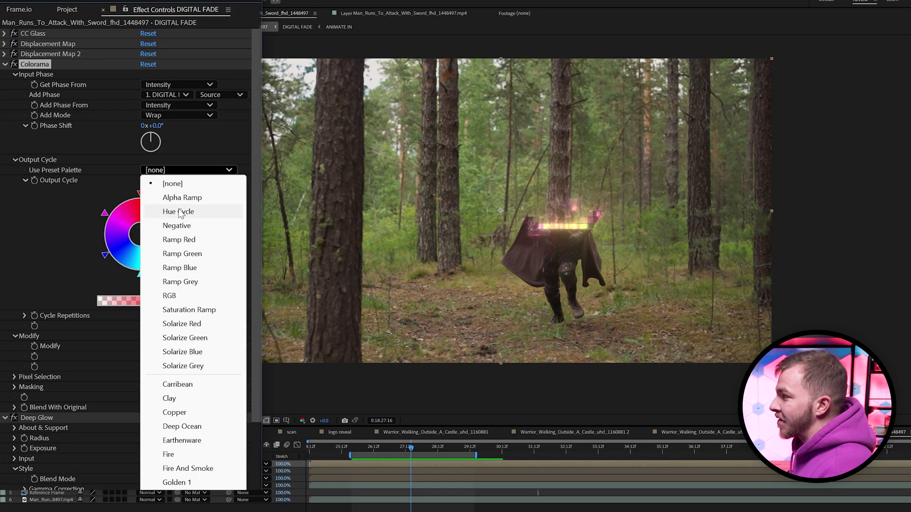
pyautogui.click(201, 324)
pyautogui.click(190, 169)
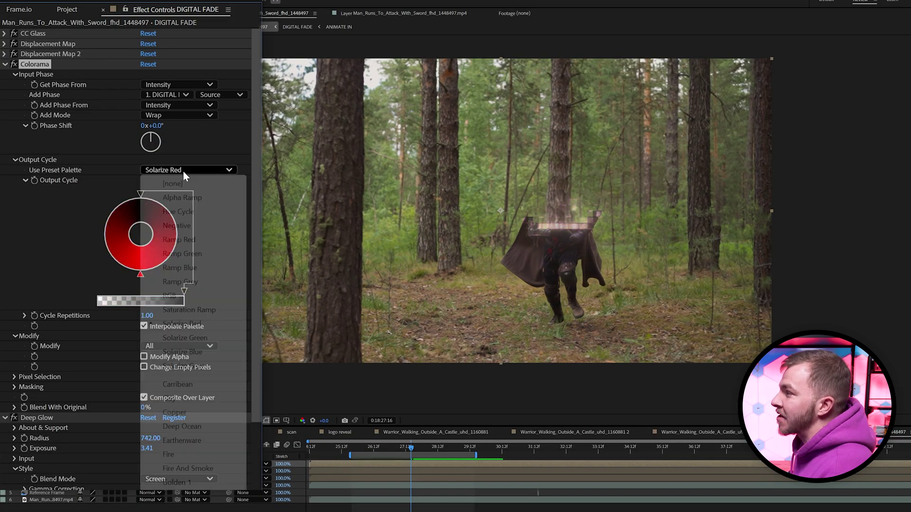
pyautogui.click(190, 241)
# Set Colorama's preset palette to Carribean and preview the recolored reveal
pyautogui.click(190, 170)
pyautogui.click(177, 384)
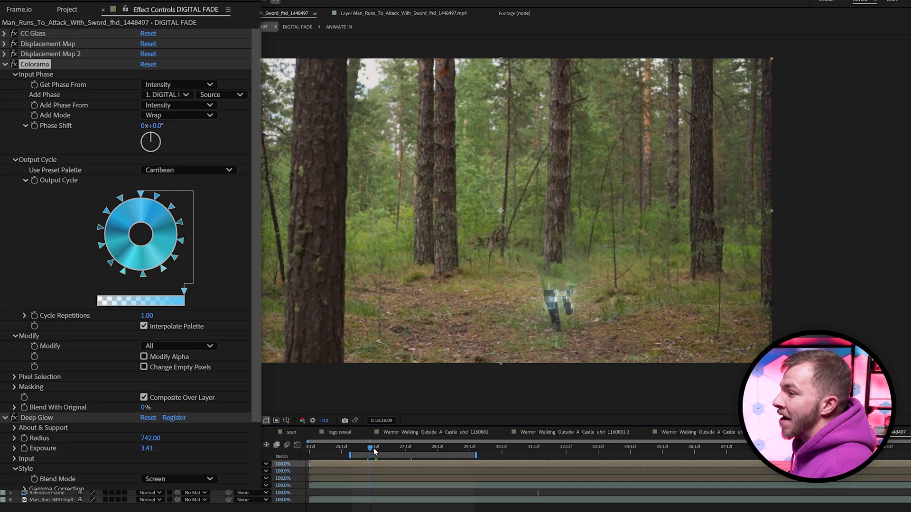
pyautogui.click(386, 450)
pyautogui.moveTo(385, 450); pyautogui.dragTo(411, 456)
pyautogui.press('space')
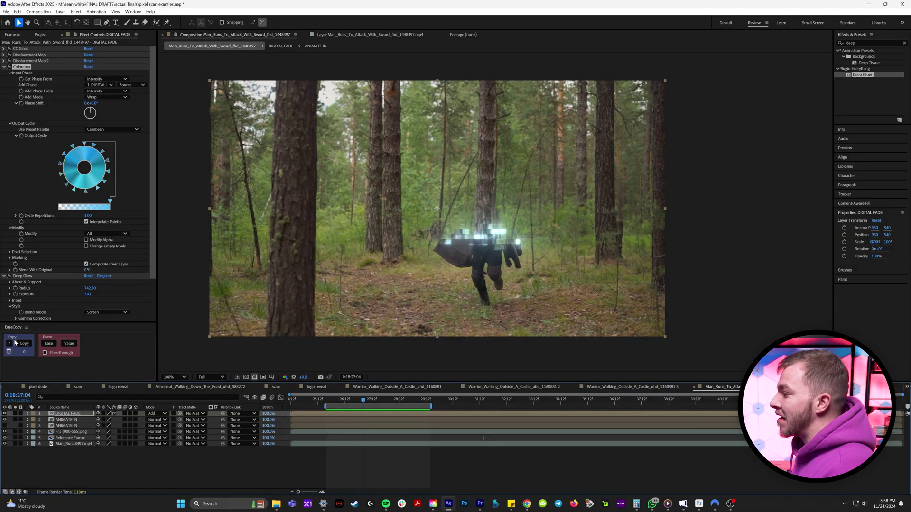
# Solo the upper ANIMATE IN layer, apply Curves to it and strongly raise the green channel's curve
pyautogui.click(16, 420)
pyautogui.click(34, 420)
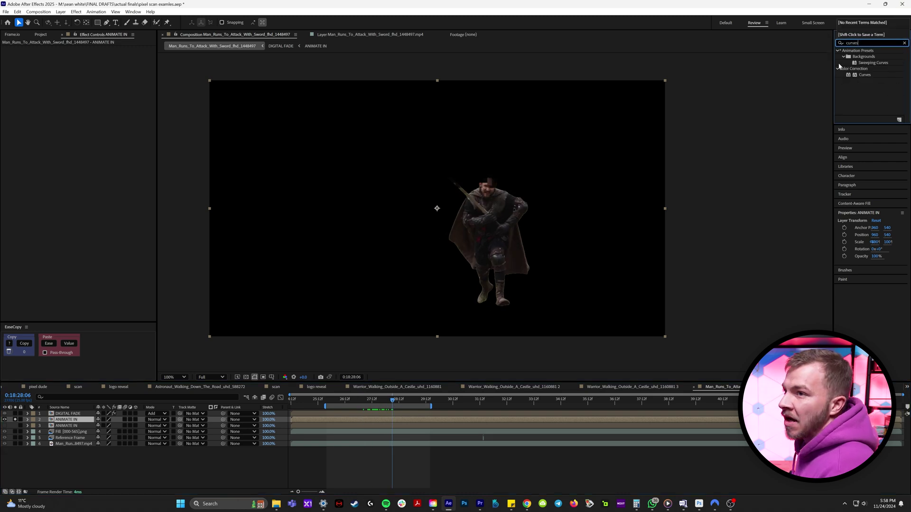
pyautogui.moveTo(864, 75); pyautogui.dragTo(90, 55)
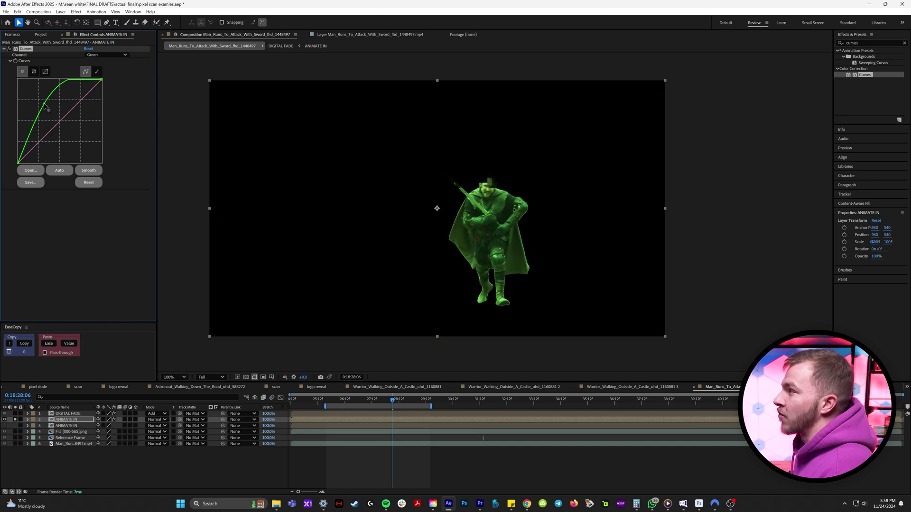
# Keyframe the Curves from the green tint at the start of the reveal to reset curves at 0:18:29:09
pyautogui.click(16, 61)
pyautogui.press('u')
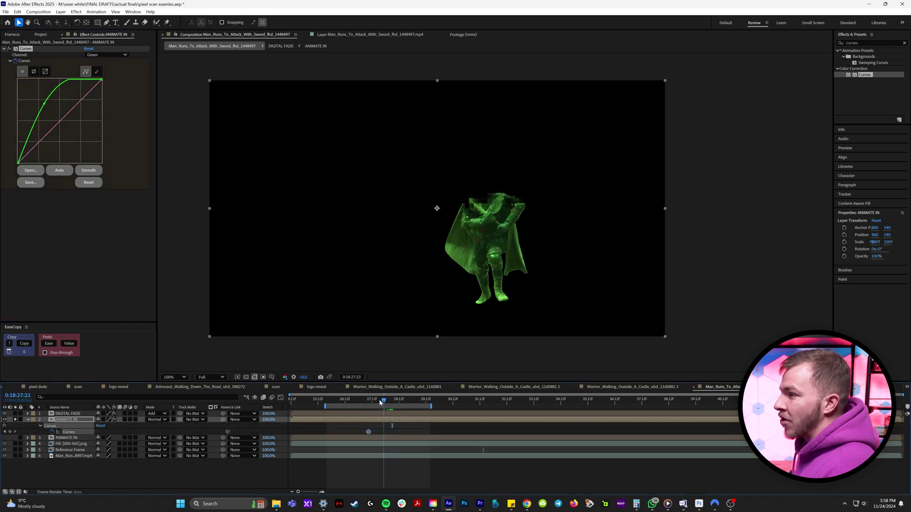
pyautogui.moveTo(380, 403); pyautogui.dragTo(338, 402)
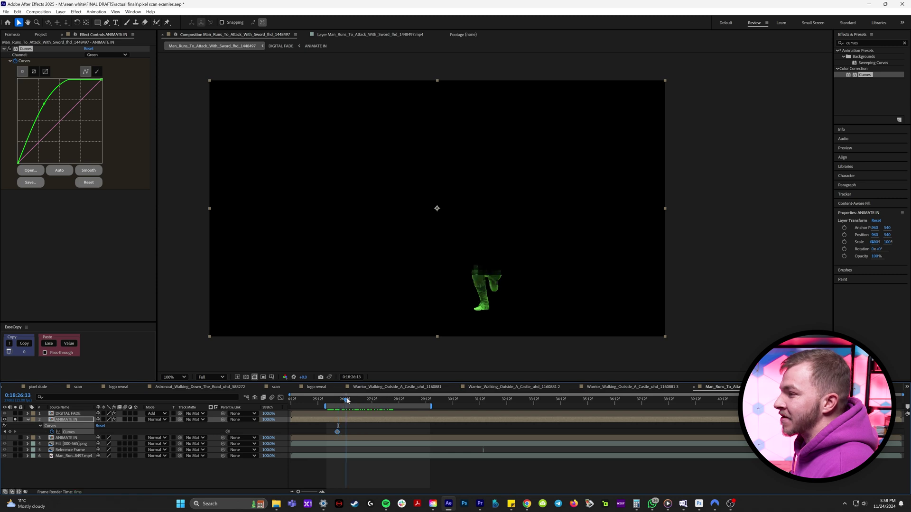
pyautogui.moveTo(380, 406); pyautogui.dragTo(424, 408)
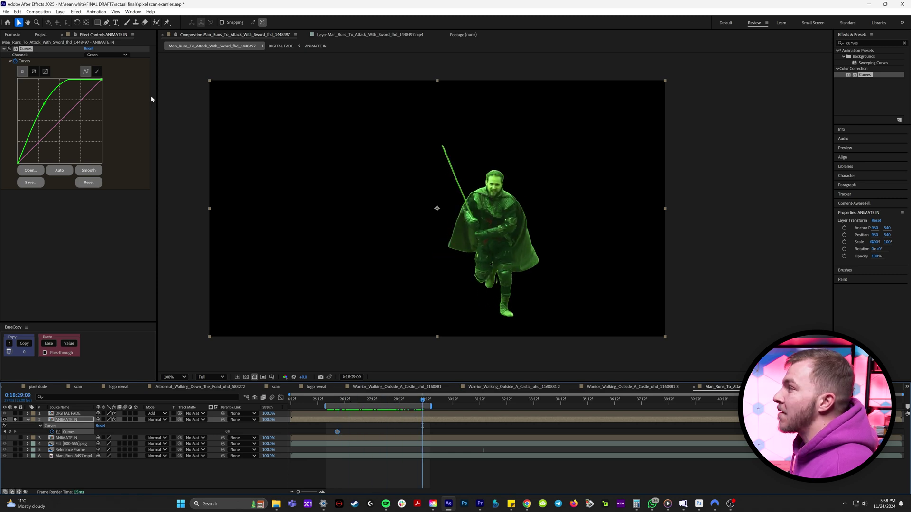
pyautogui.click(90, 49)
pyautogui.click(344, 401)
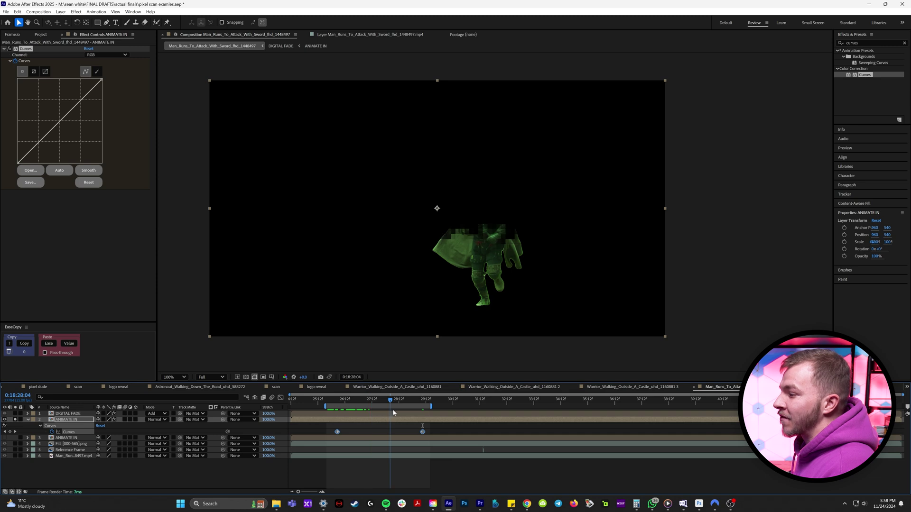
# Solo the DIGITAL FADE layer together with the upper ANIMATE IN layer and preview the tinted reveal
pyautogui.click(15, 414)
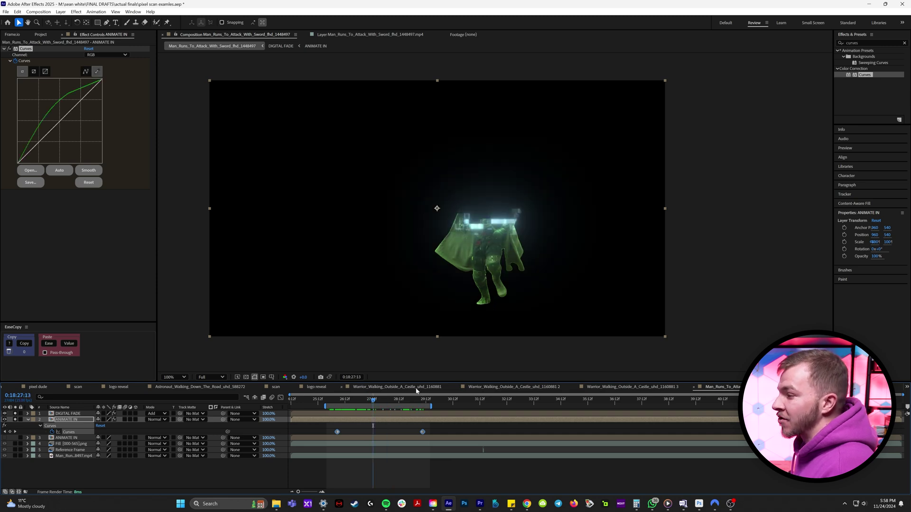
pyautogui.click(340, 401)
pyautogui.press('space')
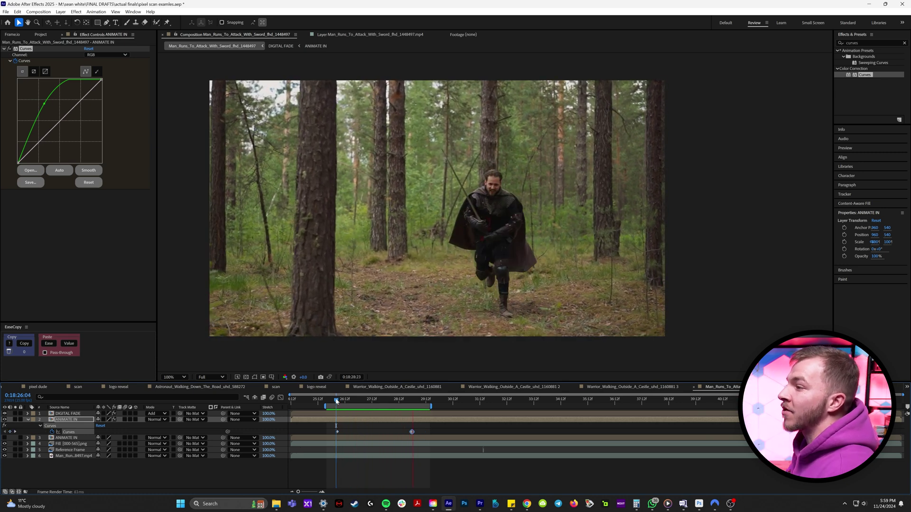
# Play back the reveal over the forest footage and scrub to its end at about 0:18:28:22
pyautogui.press('space')
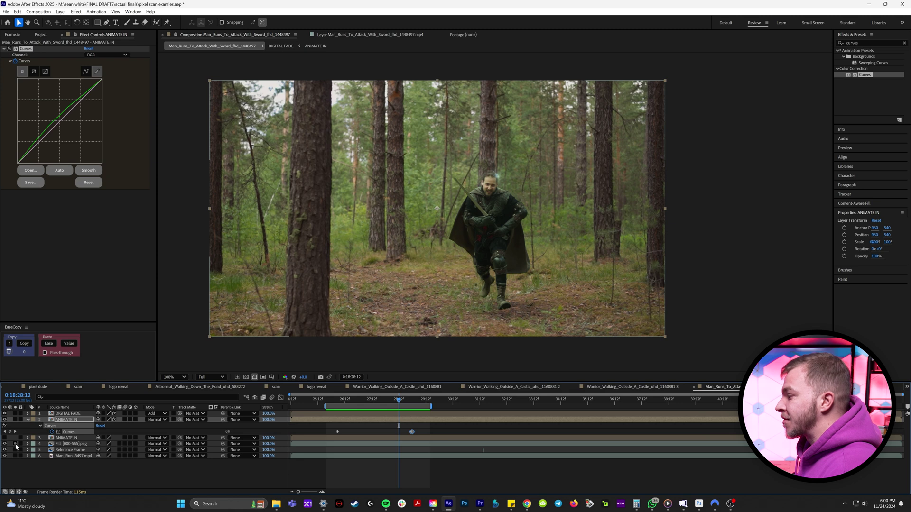
pyautogui.press('space')
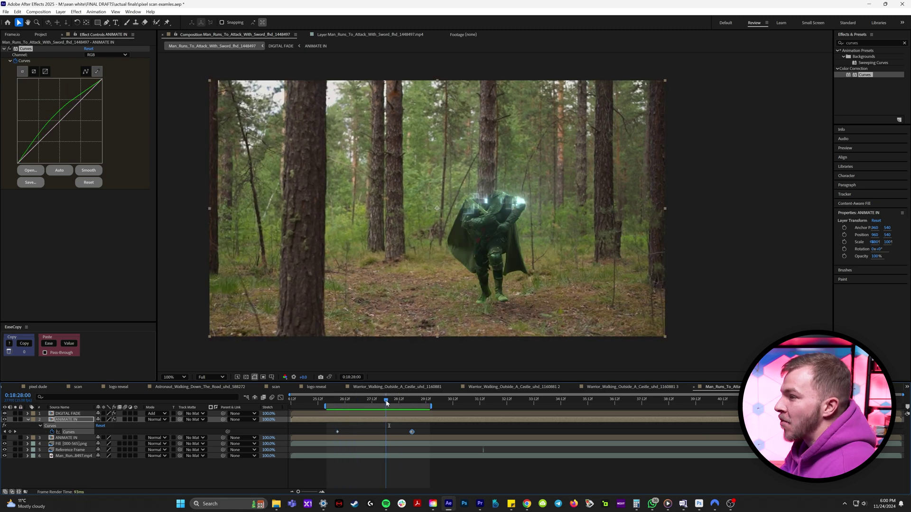
pyautogui.click(399, 404)
pyautogui.moveTo(398, 404); pyautogui.dragTo(406, 405)
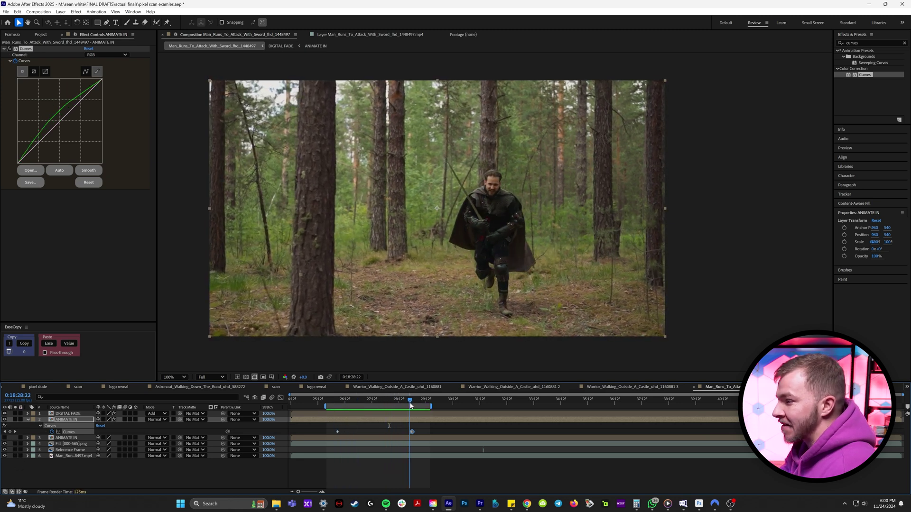
# Solo the Fill [000-565].png and Reference Frame layers to inspect the background patch, and show all layers again
pyautogui.click(69, 445)
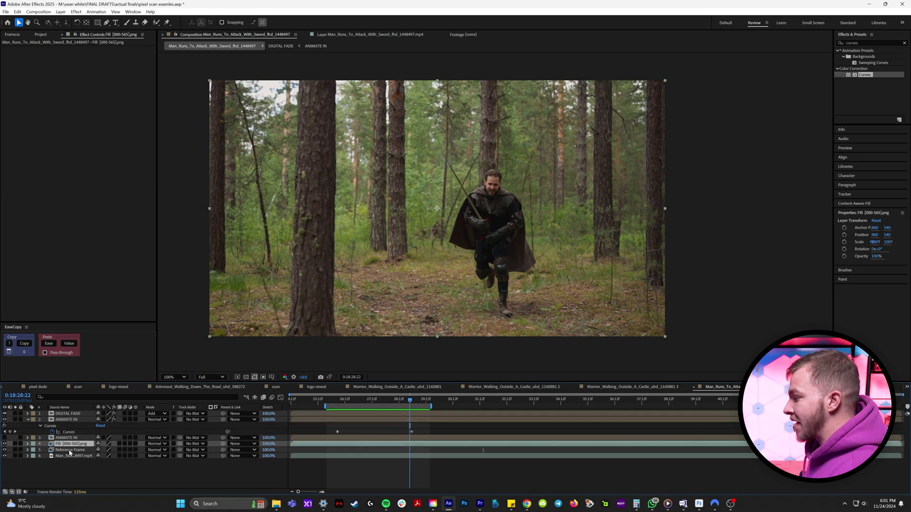
pyautogui.click(15, 450)
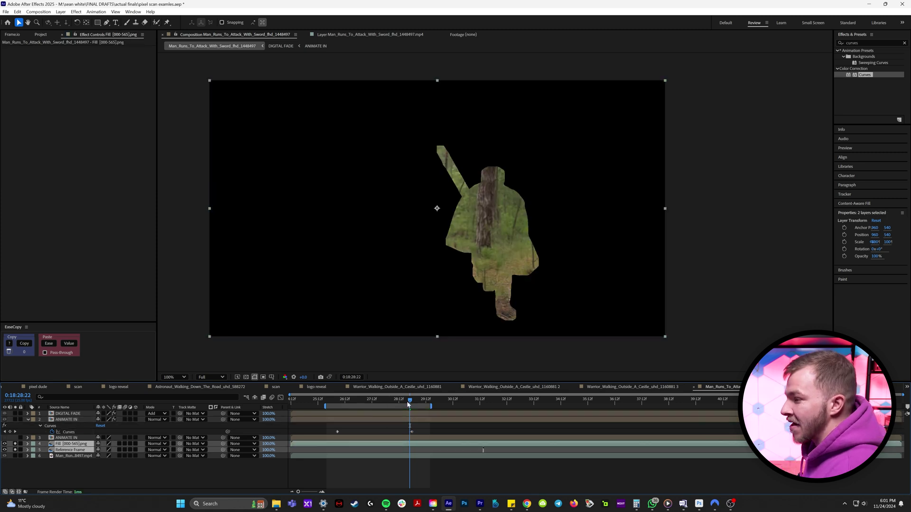
pyautogui.hotkey('ctrl', 'shift', 'd')
pyautogui.press('Delete')
pyautogui.moveTo(14, 443); pyautogui.dragTo(15, 449)
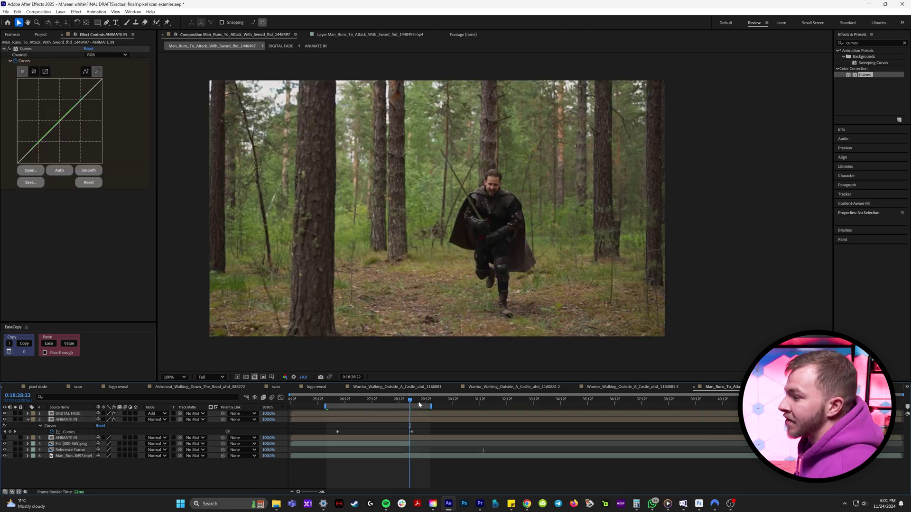
# Cut the Fill [000-565].png layer at the work area's end and keyframe its opacity at 100% around 0:18:28:00
pyautogui.moveTo(410, 402); pyautogui.dragTo(368, 401)
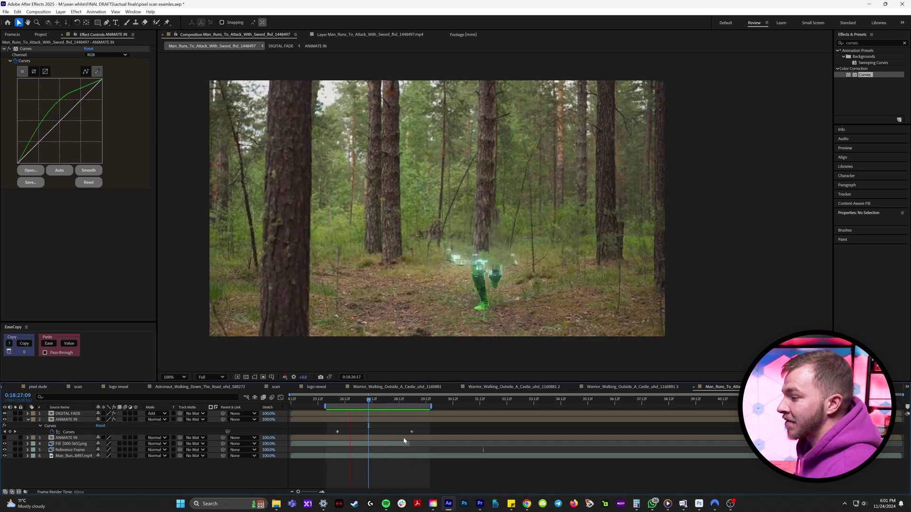
pyautogui.click(404, 440)
pyautogui.press('t')
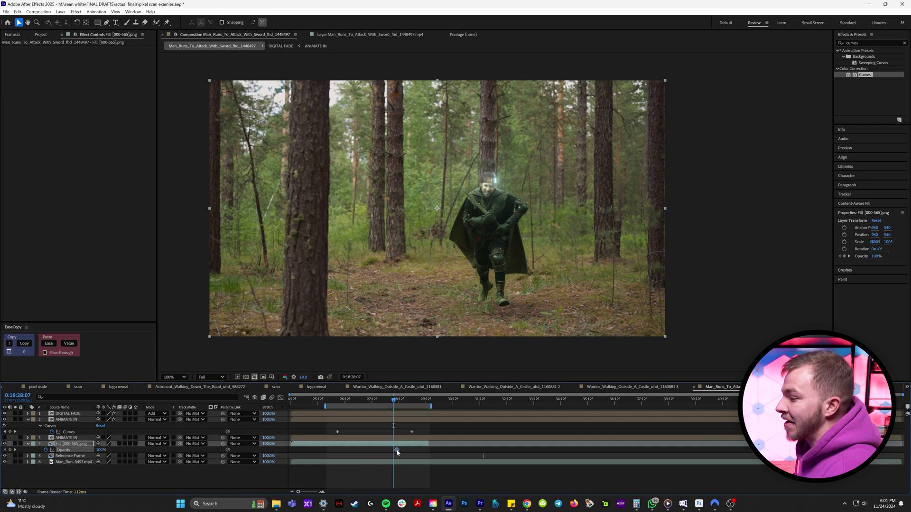
pyautogui.click(414, 400)
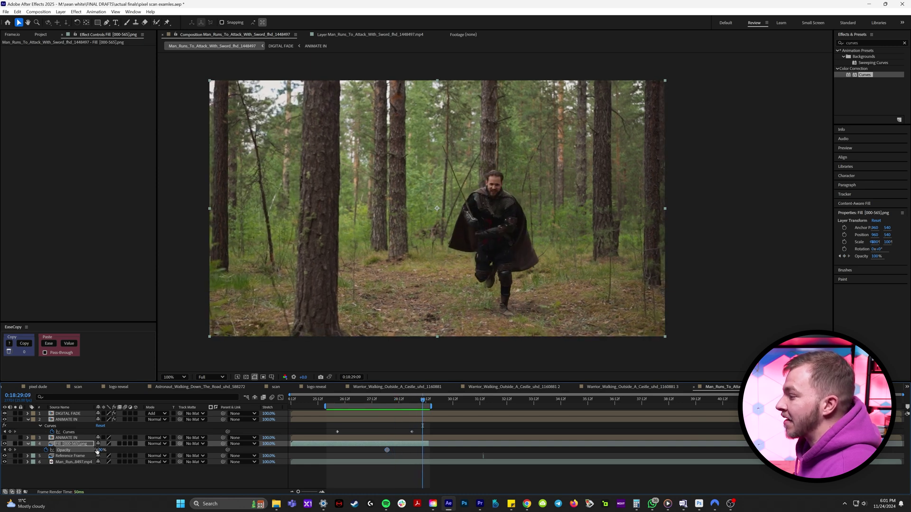
pyautogui.click(353, 405)
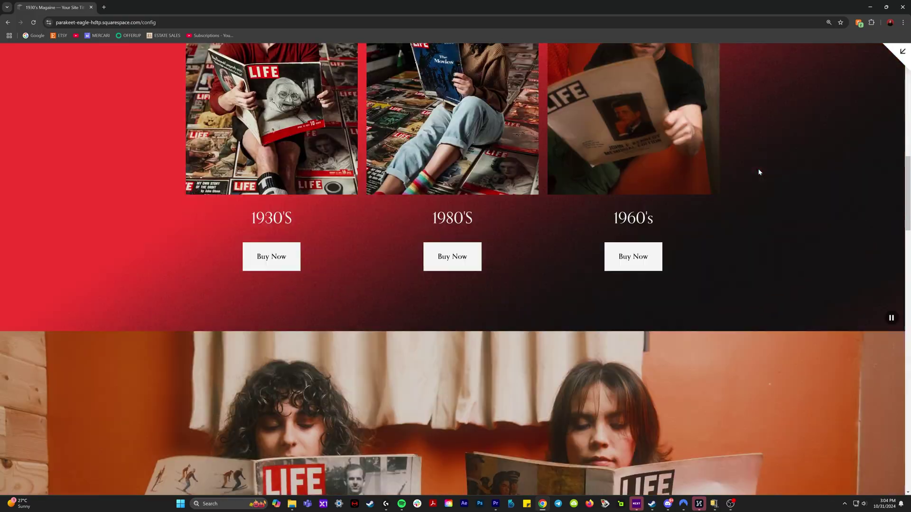
pyautogui.scroll(-7, 759, 173)
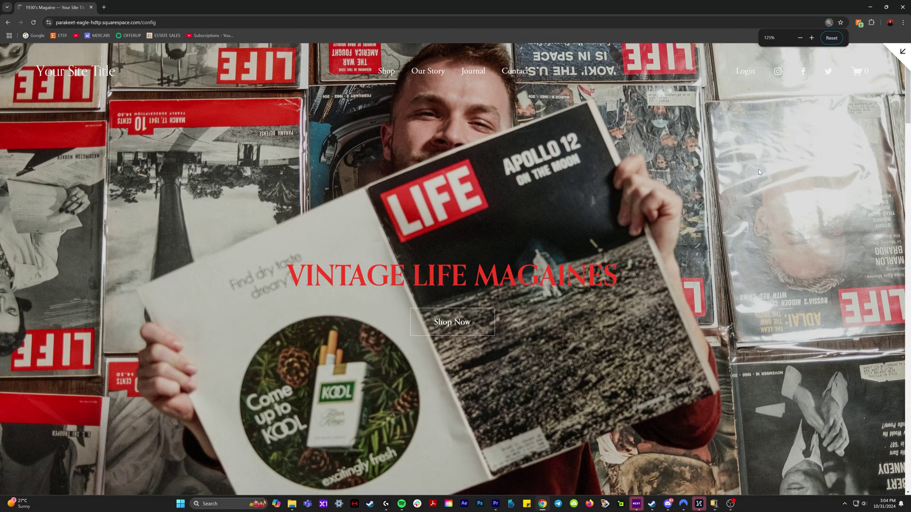
# Switch to the browser and examine the vintage LIFE magazine store's site preview in Squarespace
pyautogui.scroll(-5, 758, 169)
pyautogui.scroll(-3, 758, 172)
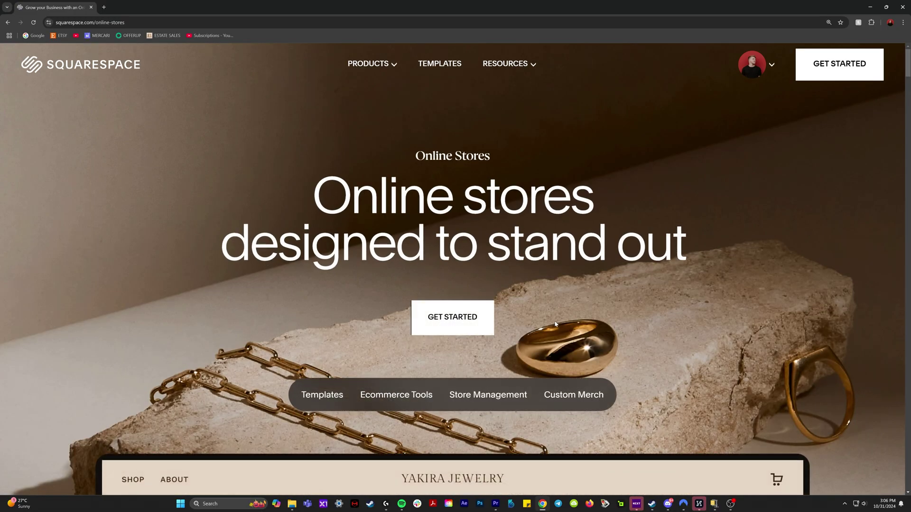
# Examine Squarespace's Online Stores and Invoicing pages and highlight the "Flexible payment options" heading
pyautogui.scroll(-5, 555, 324)
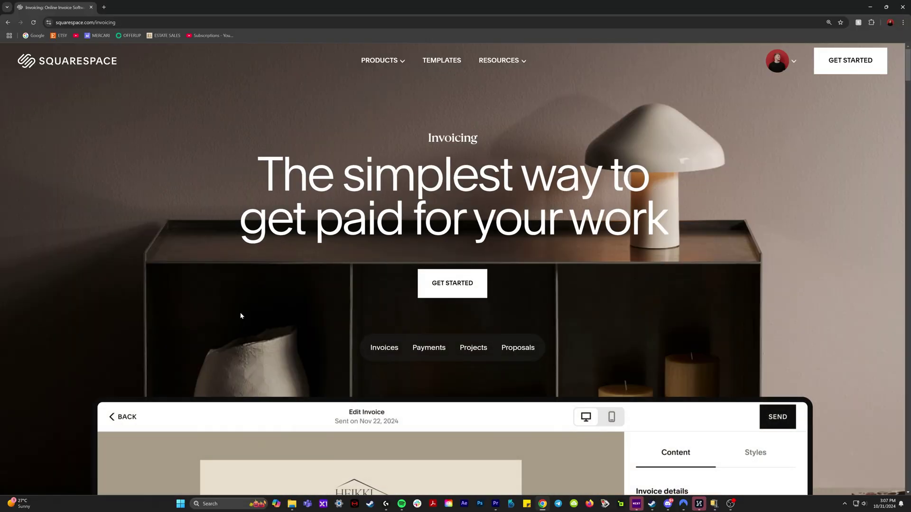
pyautogui.scroll(-3, 240, 315)
pyautogui.moveTo(58, 56); pyautogui.dragTo(371, 50)
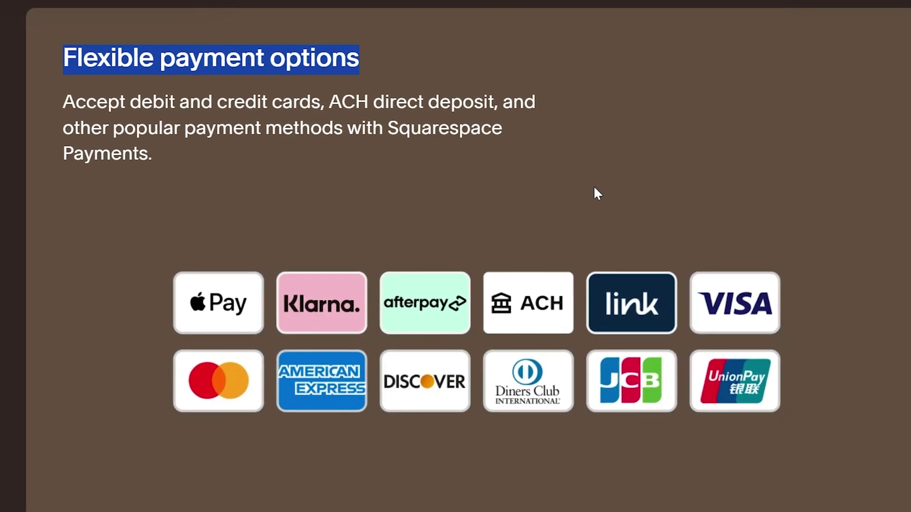